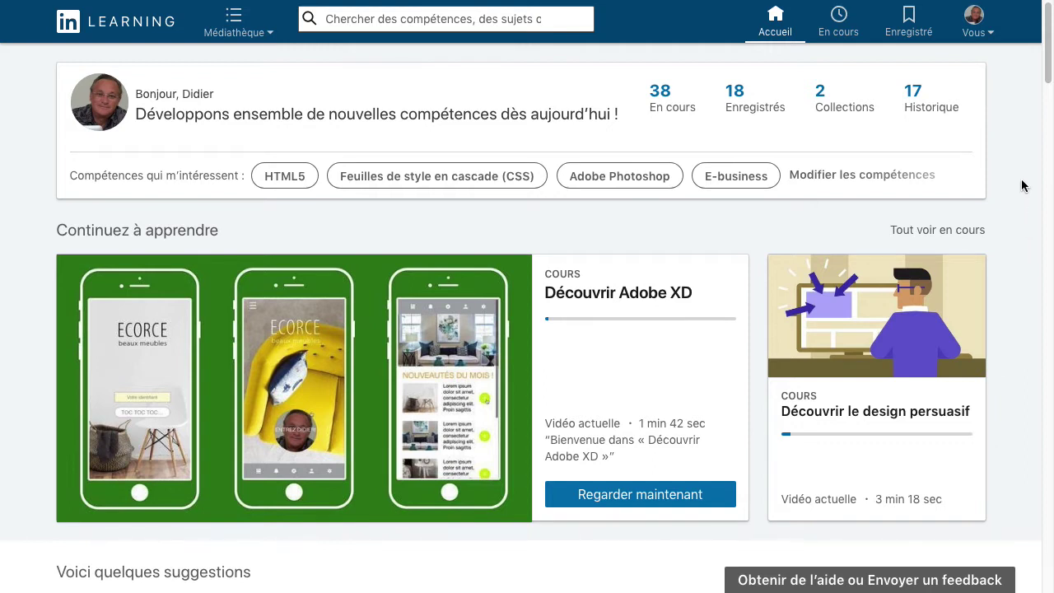
# Open the 'Vous' account menu on the LinkedIn Learning home page
pyautogui.click(994, 40)
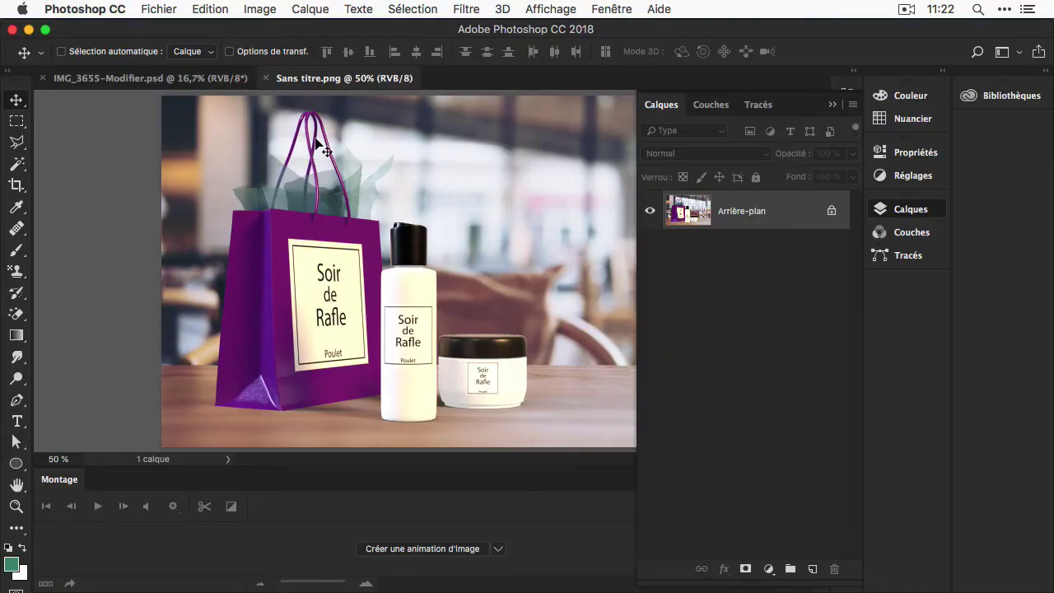
# Bring the portrait document IMG_3655-Modifier.psd to the front
pyautogui.click(185, 83)
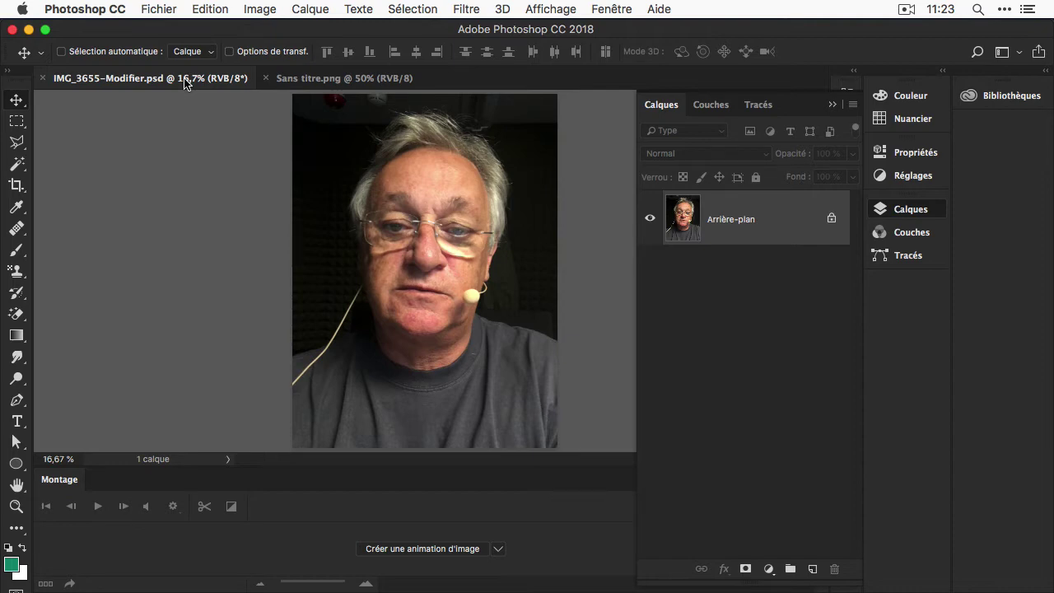
# Create a new document from the 'Maquette d'espace de travail avec ordinateur portable' template
pyautogui.click(166, 11)
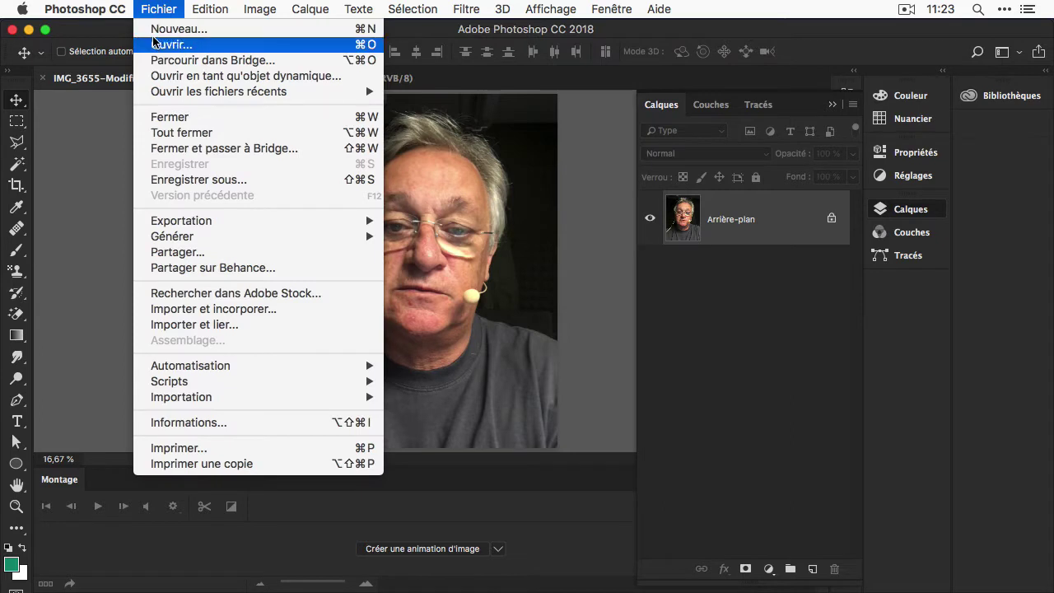
pyautogui.click(177, 28)
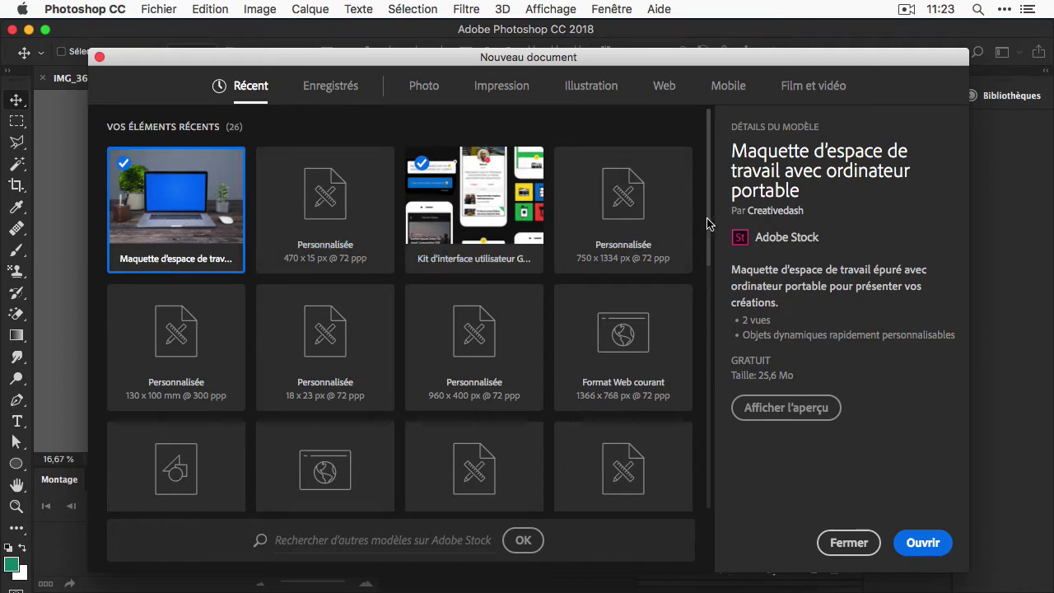
pyautogui.moveTo(708, 221); pyautogui.dragTo(704, 494)
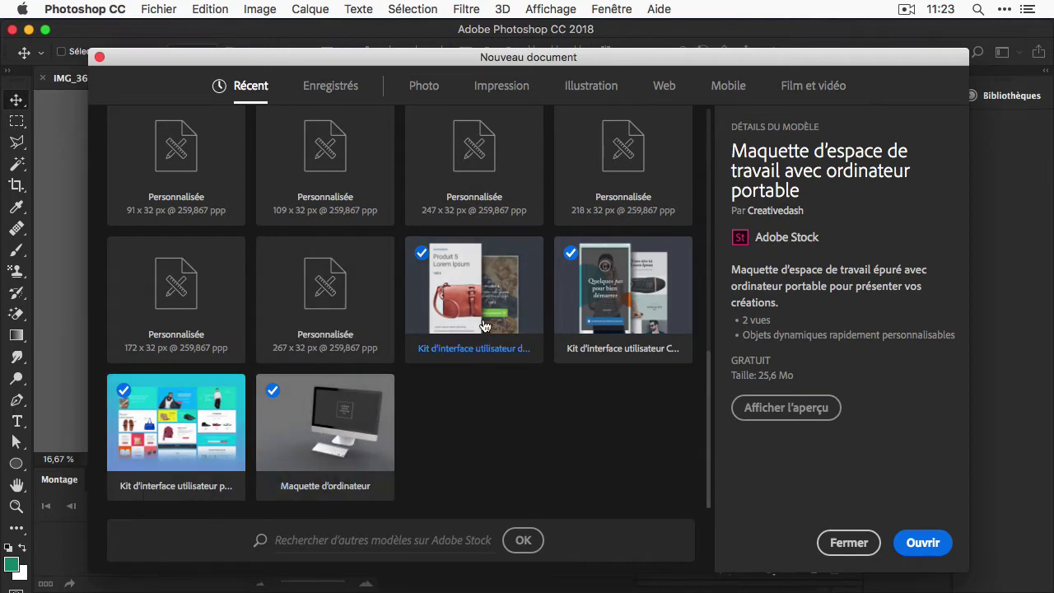
pyautogui.scroll(15, 262, 377)
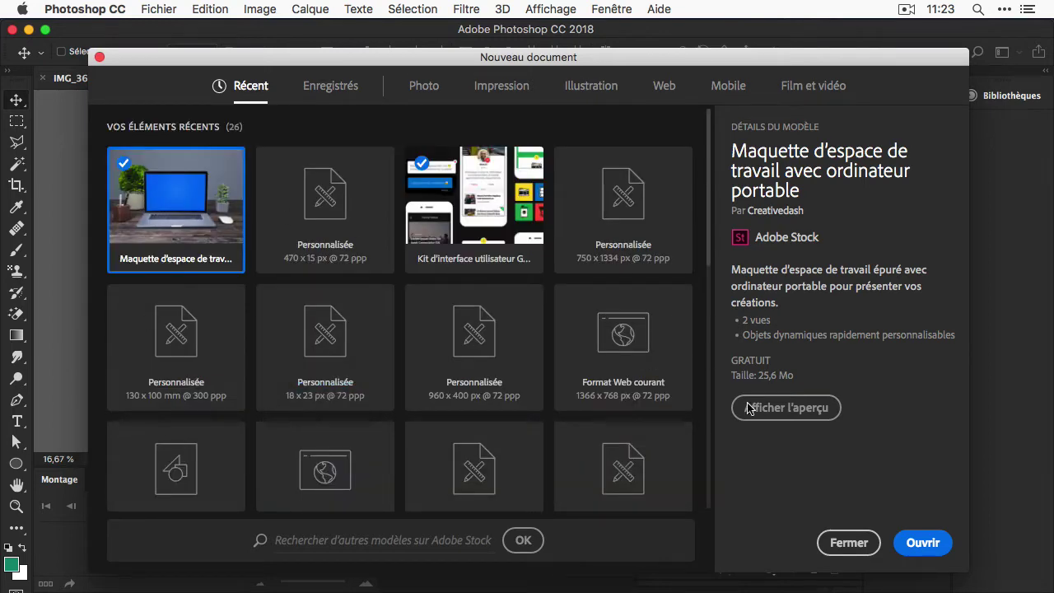
pyautogui.click(924, 547)
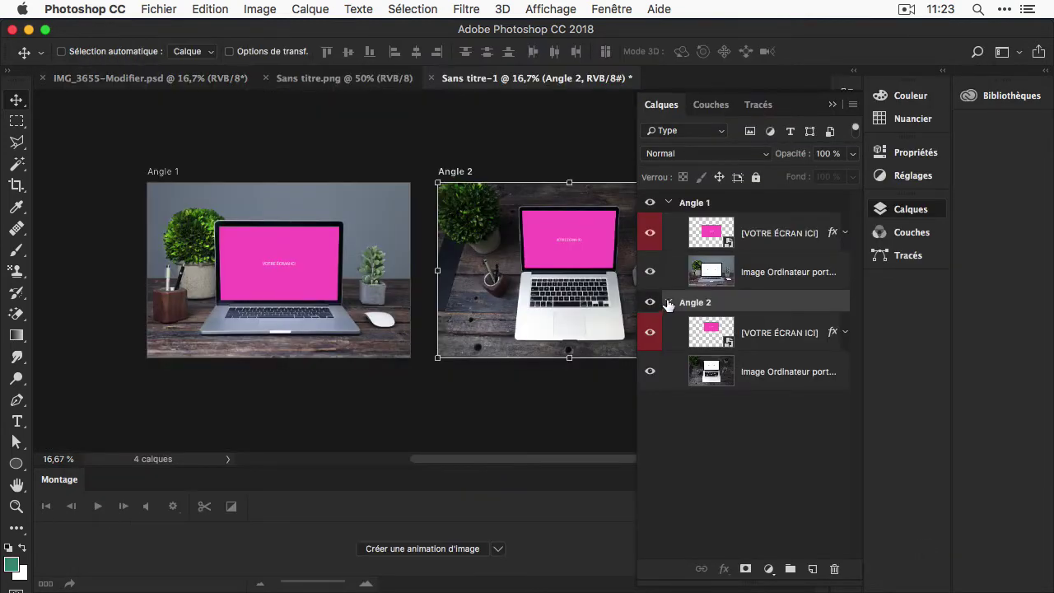
# Delete the Angle 2 group and center the view on the Angle 1 laptop
pyautogui.click(668, 302)
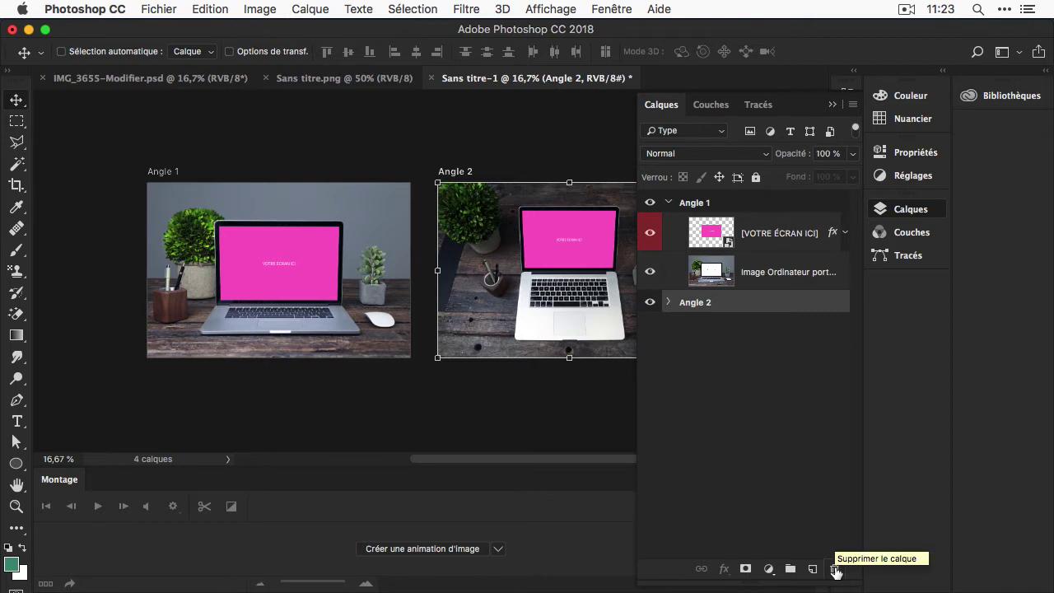
pyautogui.click(836, 570)
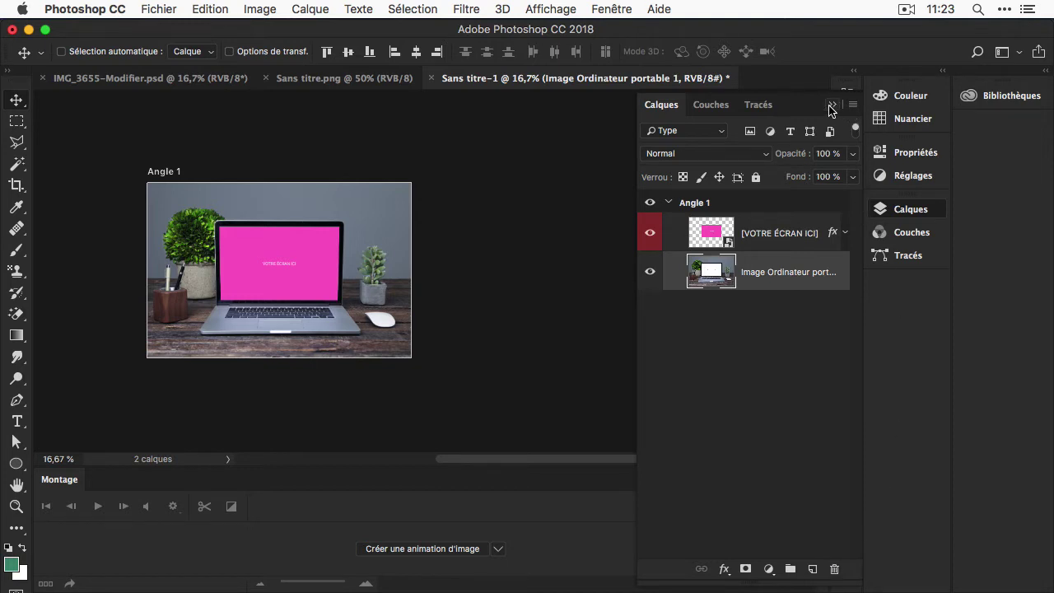
pyautogui.click(832, 104)
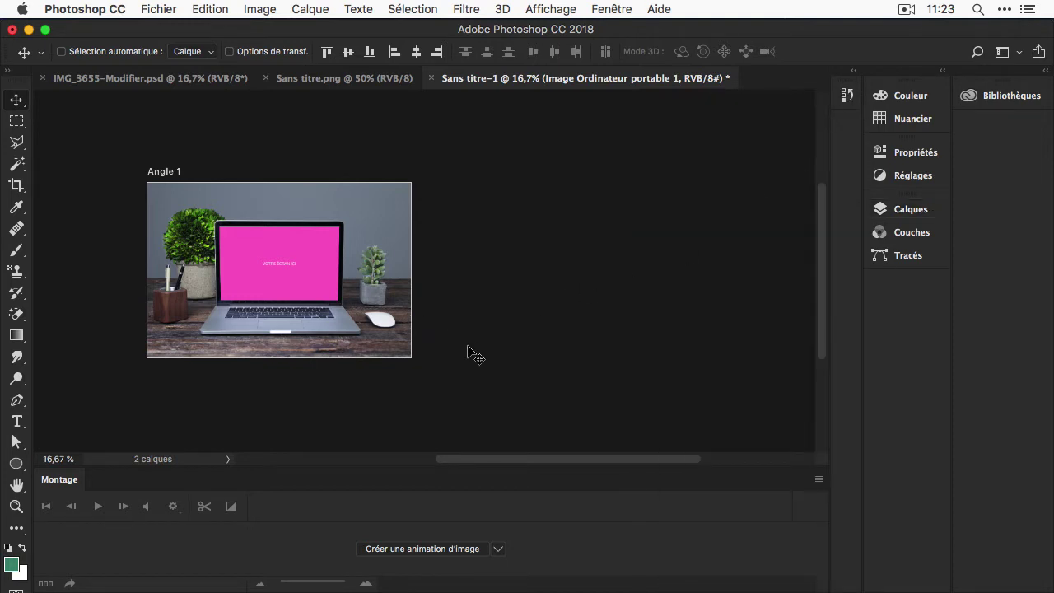
pyautogui.scroll(3, 294, 280)
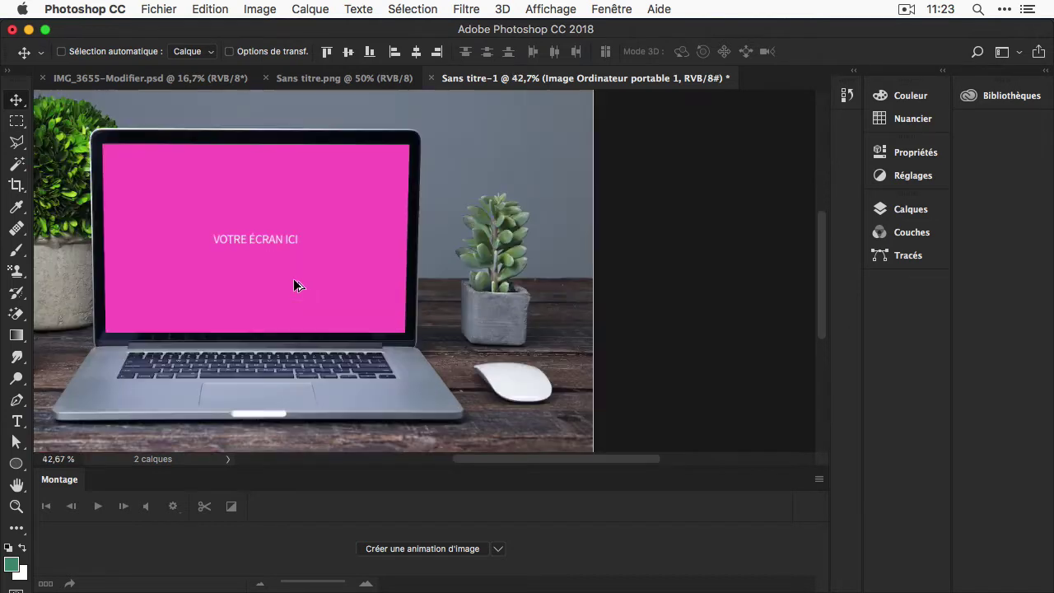
pyautogui.moveTo(323, 282); pyautogui.dragTo(524, 303)
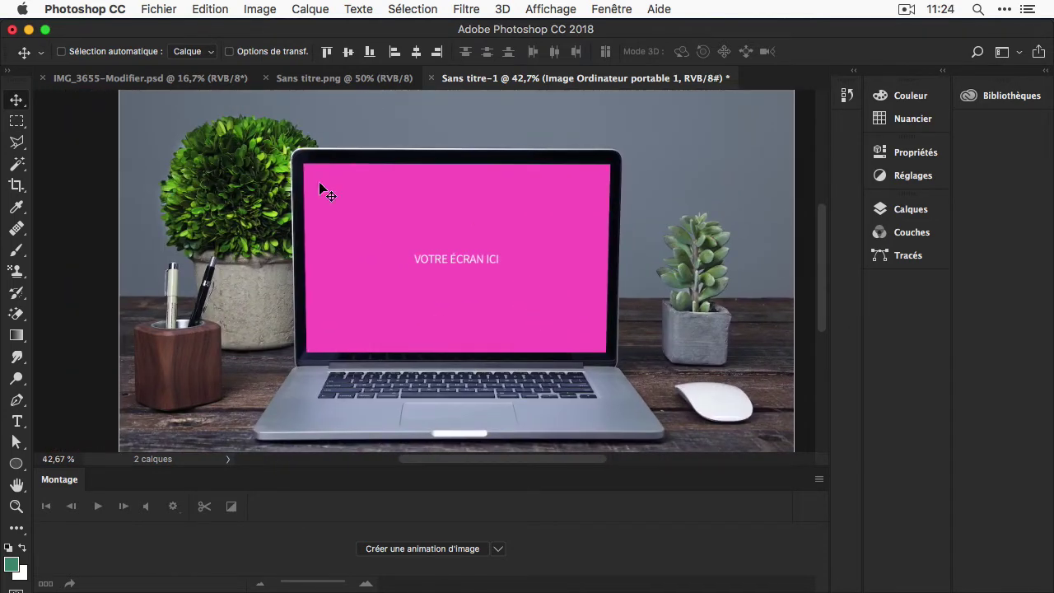
pyautogui.click(935, 215)
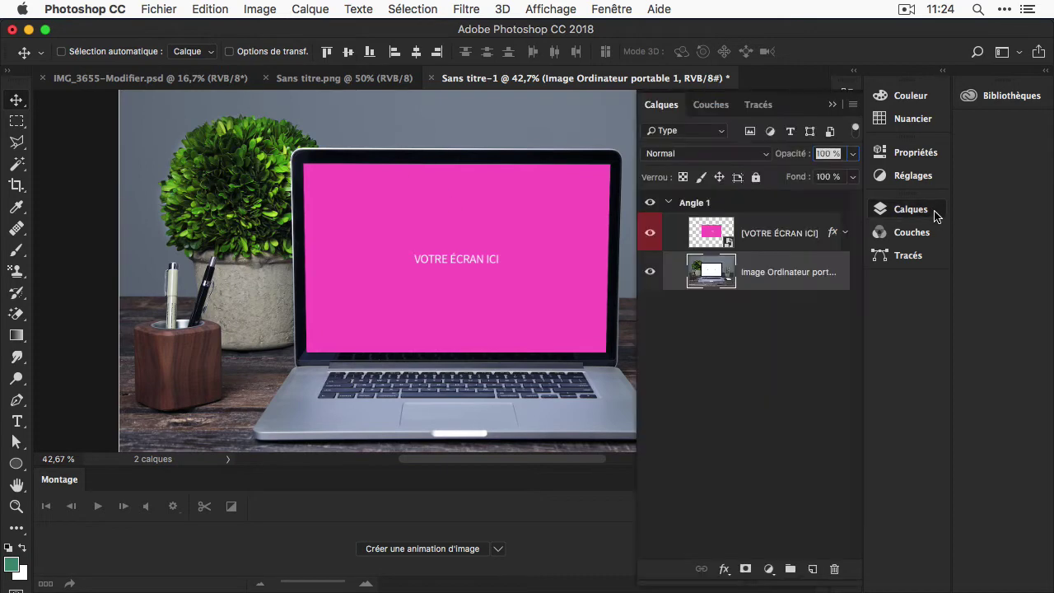
# Toggle the VOTRE ÉCRAN ICI placeholder's visibility, leaving it visible
pyautogui.click(650, 235)
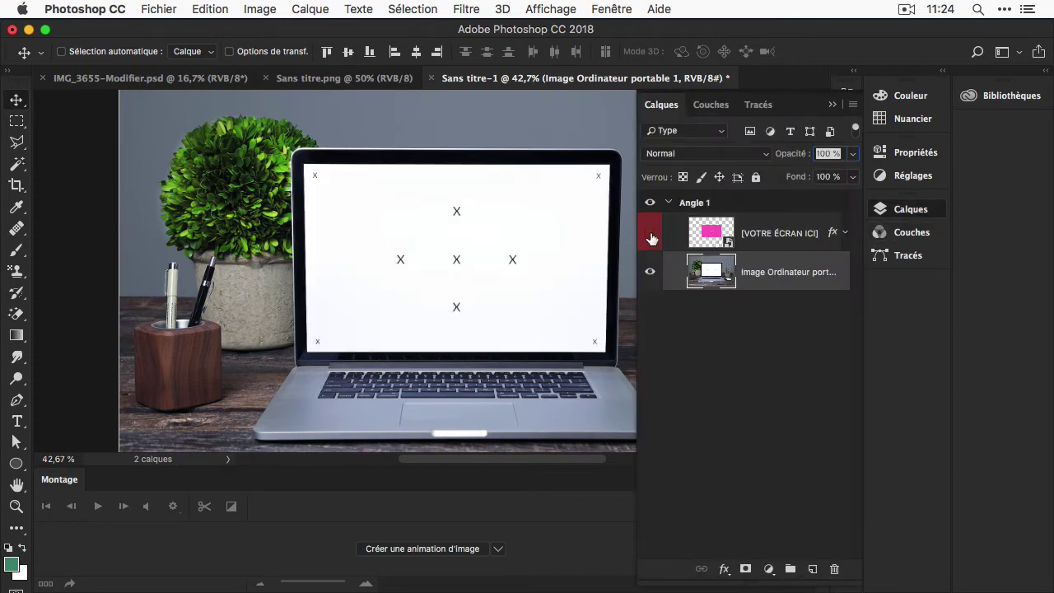
pyautogui.click(650, 236)
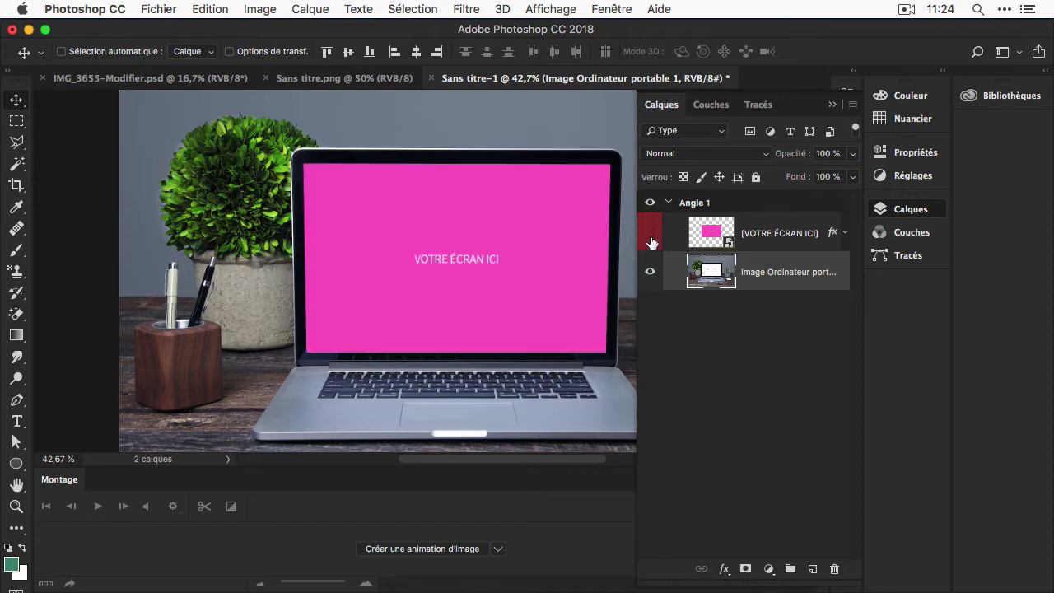
pyautogui.click(651, 236)
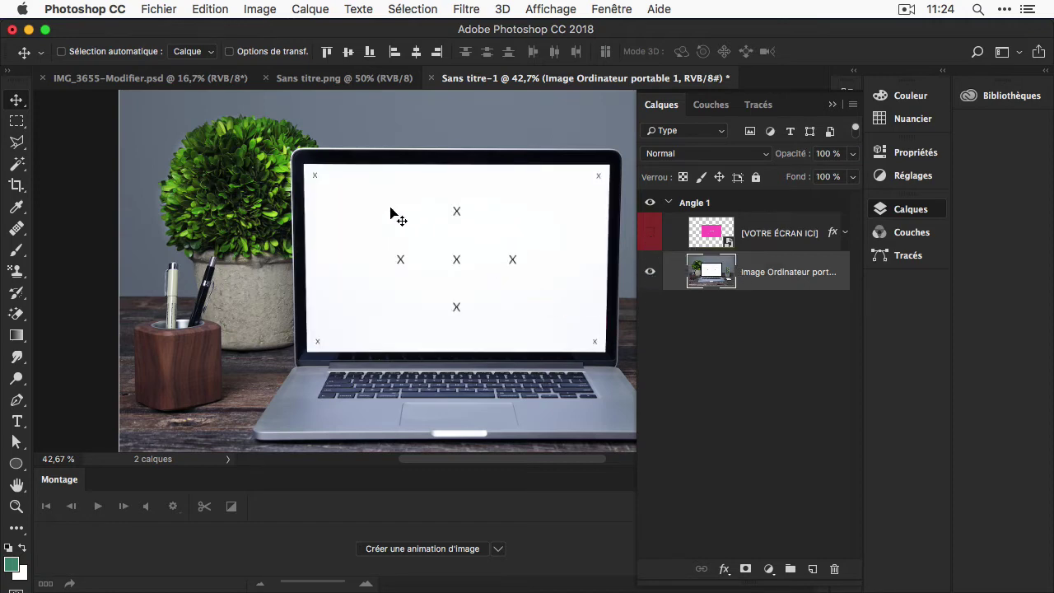
pyautogui.click(650, 234)
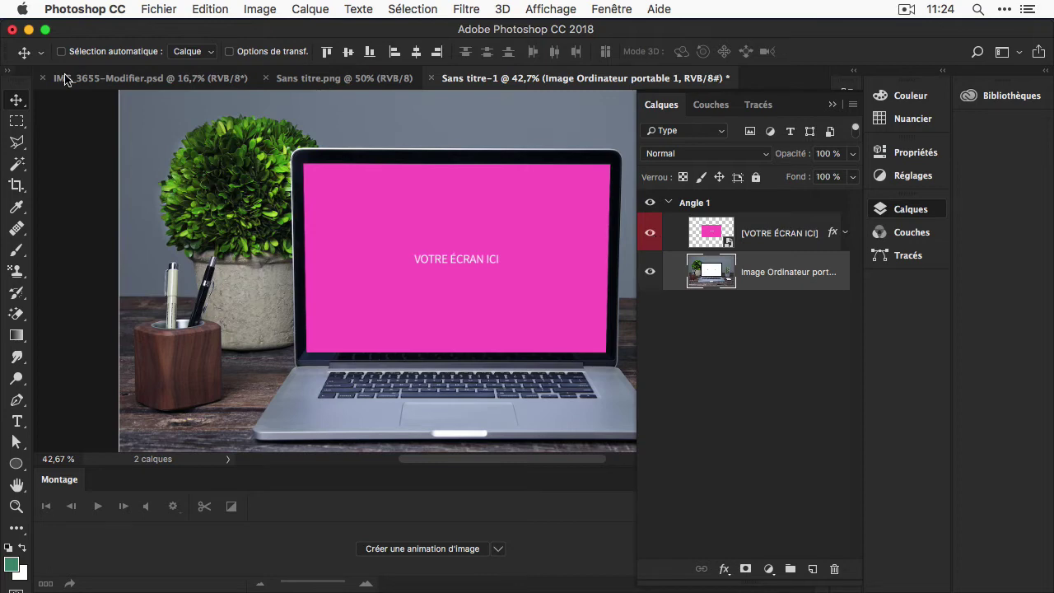
# Drag the product photo into the mockup and lower the screen placeholder's opacity to 66%
pyautogui.click(336, 78)
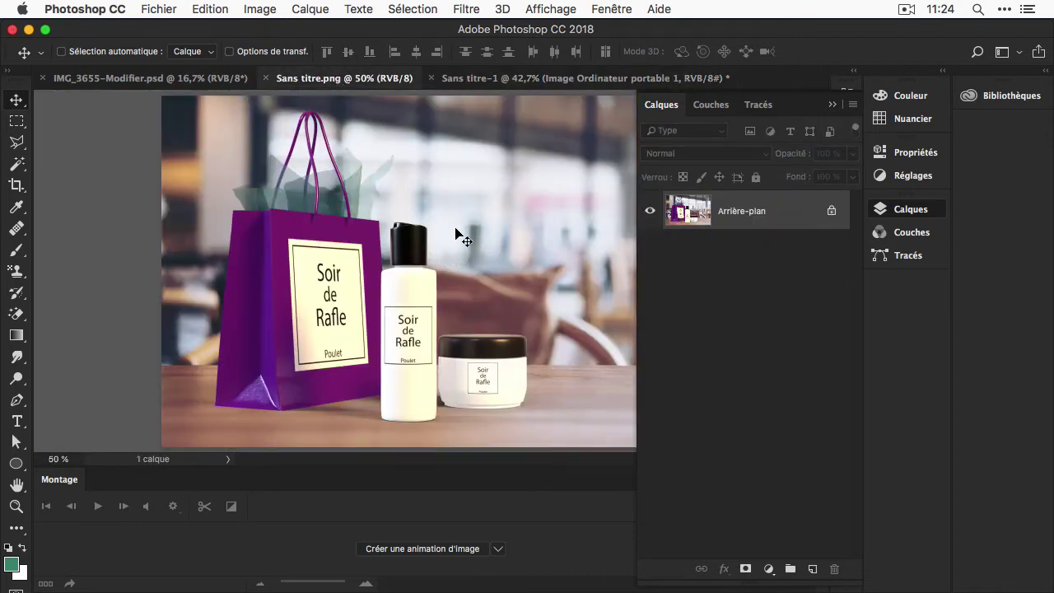
pyautogui.moveTo(458, 234)
pyautogui.mouseDown()
pyautogui.moveTo(201, 83)
pyautogui.moveTo(485, 83)
pyautogui.moveTo(424, 216)
pyautogui.mouseUp()
pyautogui.moveTo(390, 270); pyautogui.dragTo(389, 271)
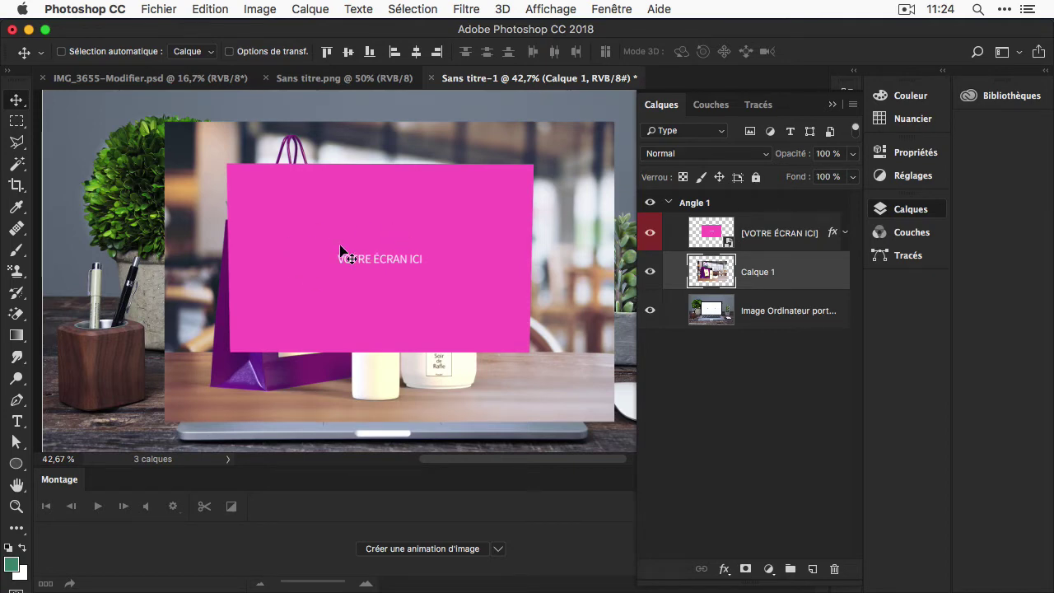
pyautogui.click(778, 241)
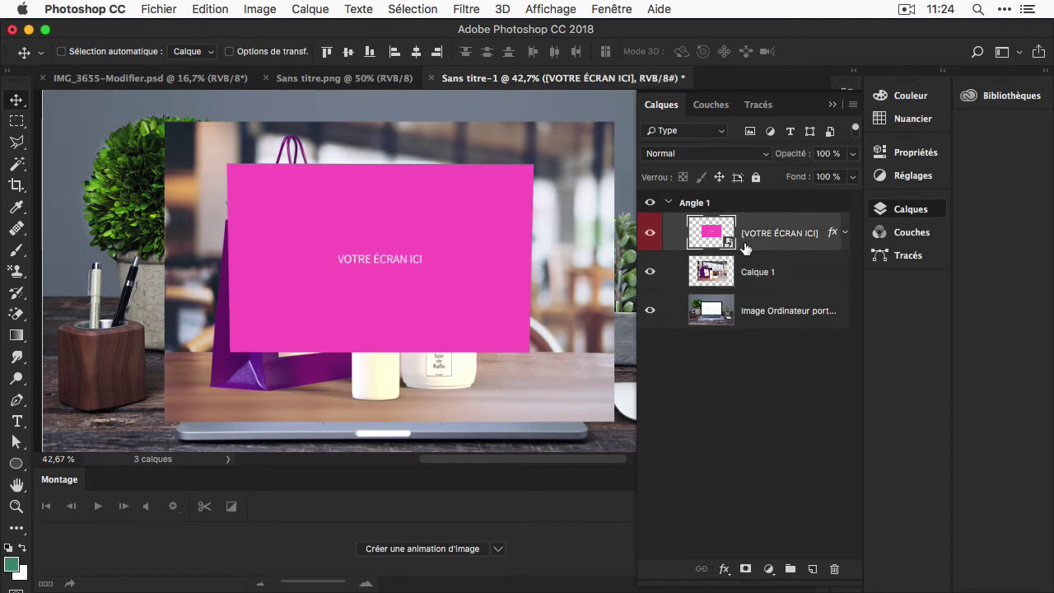
pyautogui.click(853, 155)
pyautogui.moveTo(854, 174); pyautogui.dragTo(826, 175)
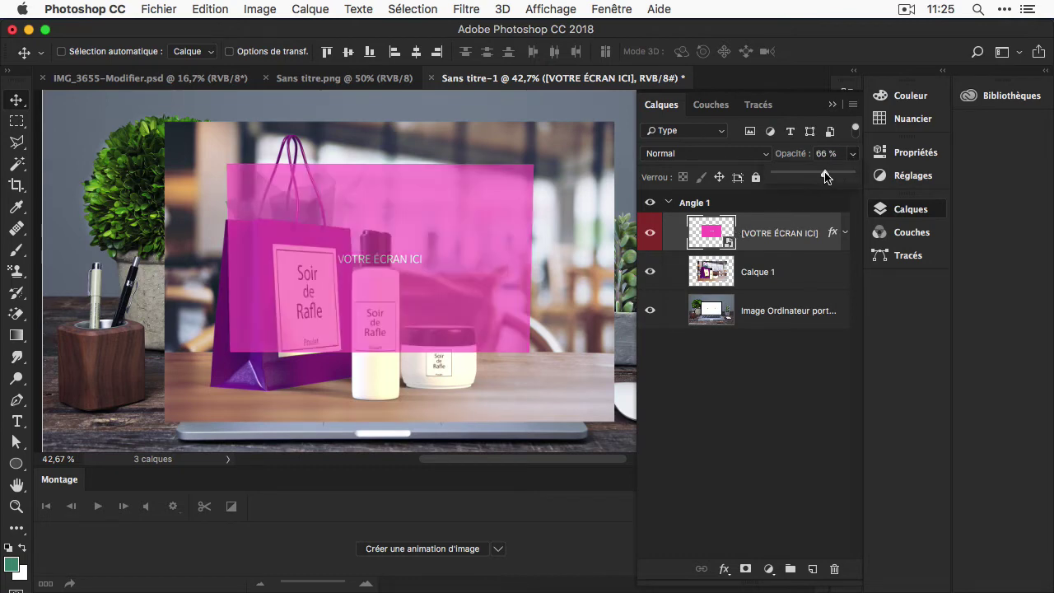
# Scale Calque 1 to about 70% over the laptop screen, then switch to the portrait
pyautogui.click(783, 278)
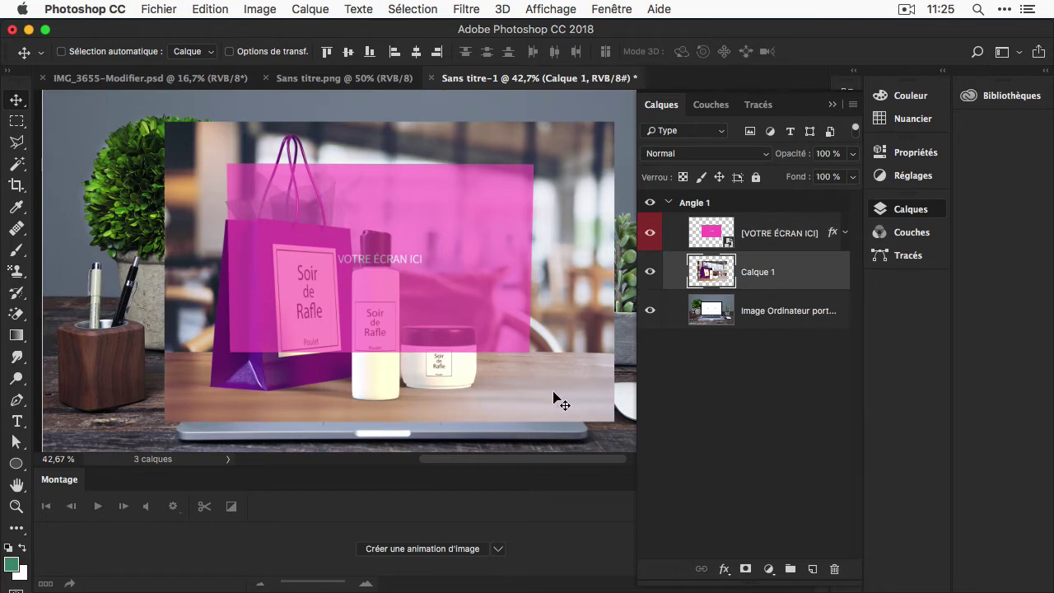
pyautogui.press('super')
pyautogui.press('super+t')
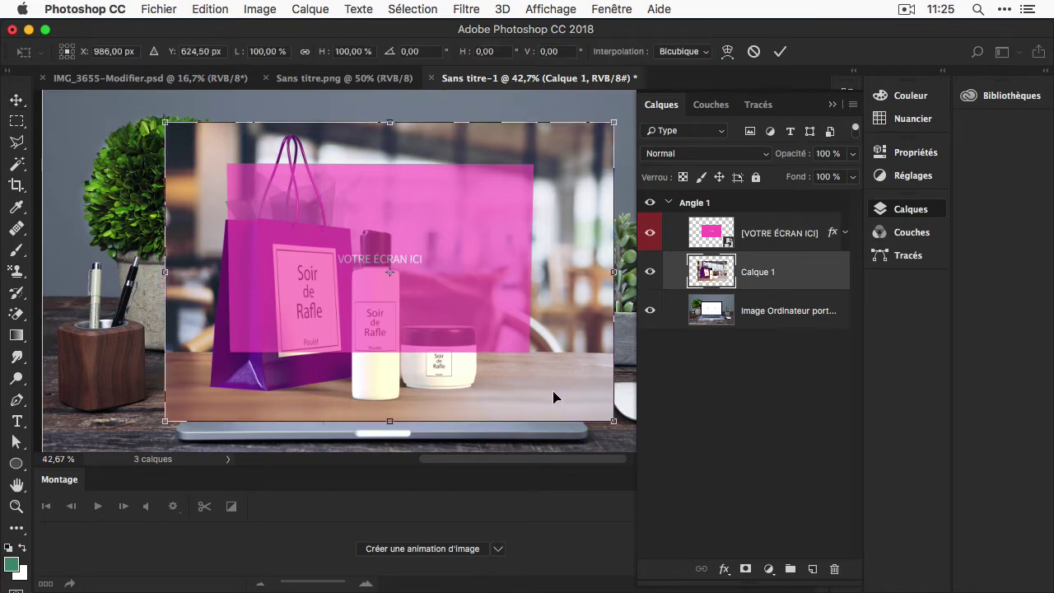
pyautogui.moveTo(614, 421); pyautogui.dragTo(547, 352)
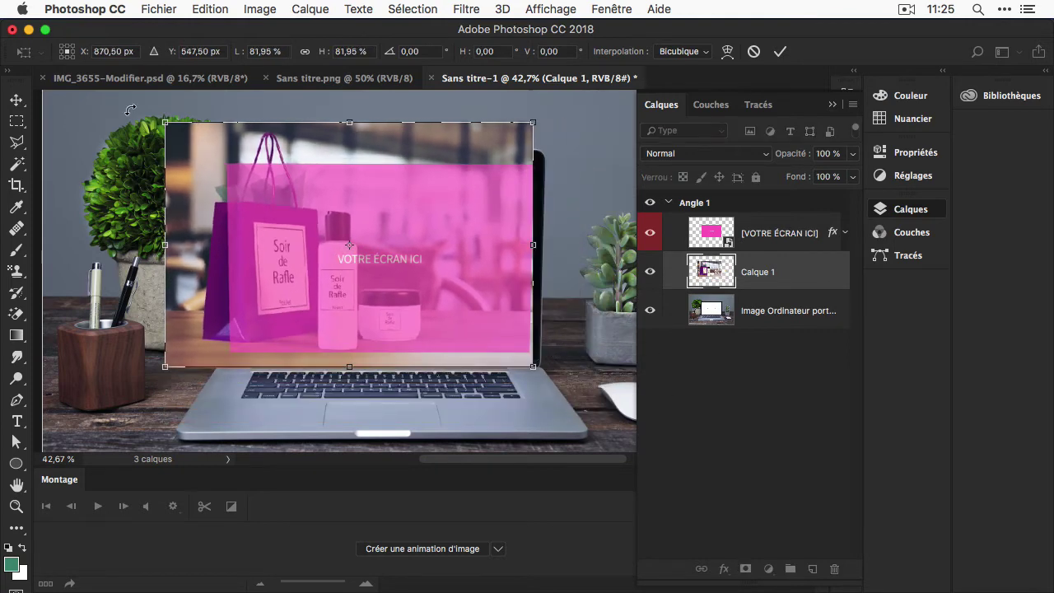
pyautogui.moveTo(169, 127); pyautogui.dragTo(230, 171)
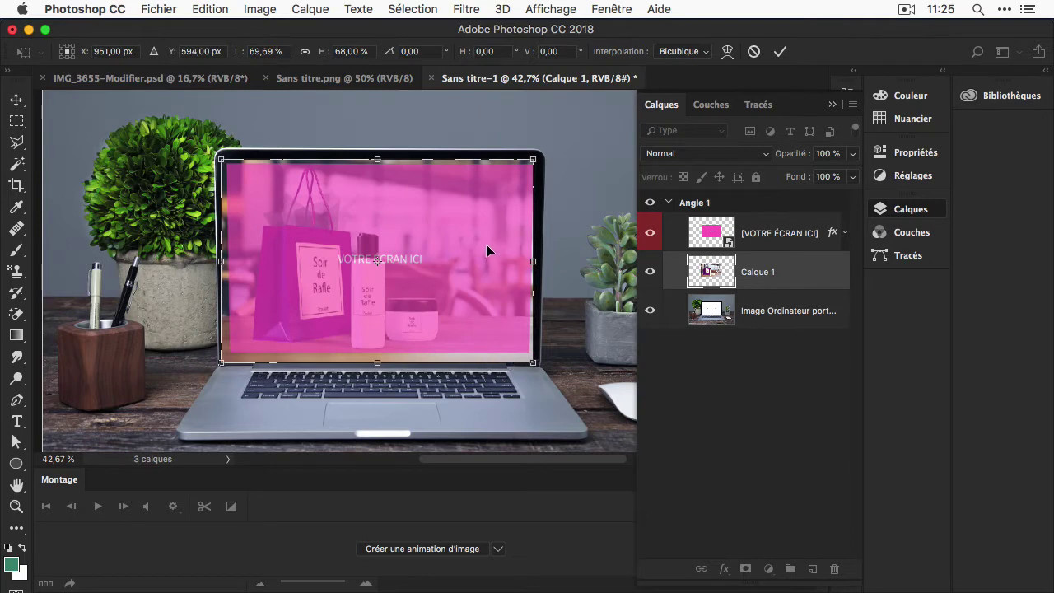
pyautogui.scroll(2, 489, 216)
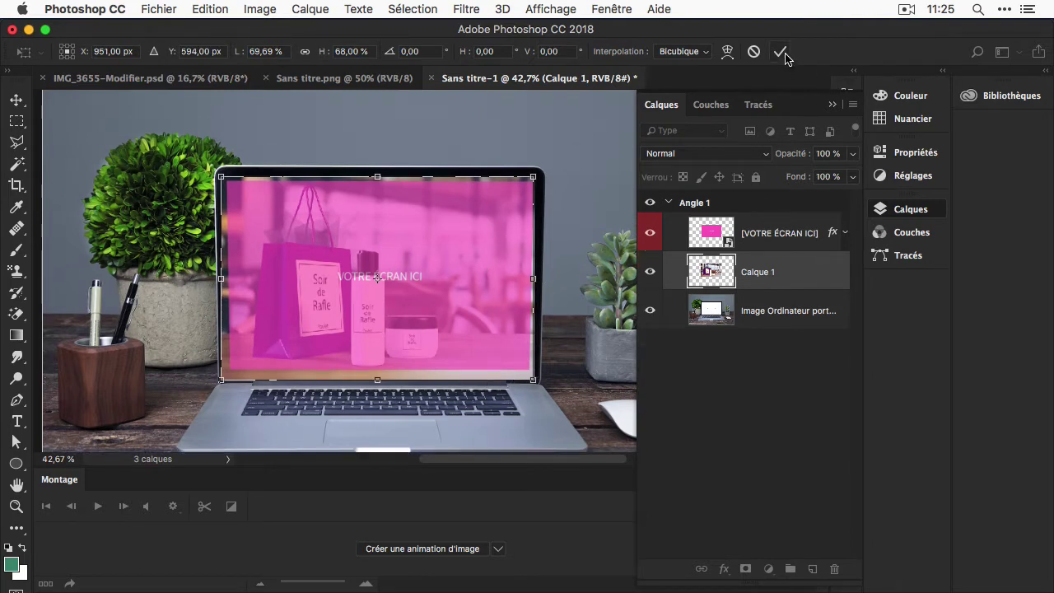
pyautogui.hscroll(-3, 520, 275)
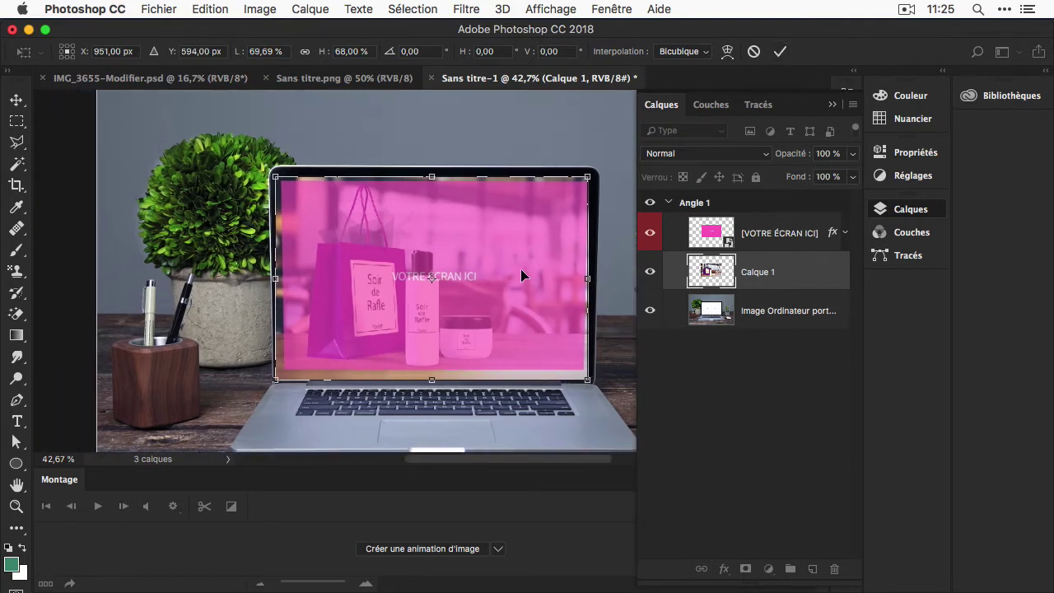
pyautogui.press('Return')
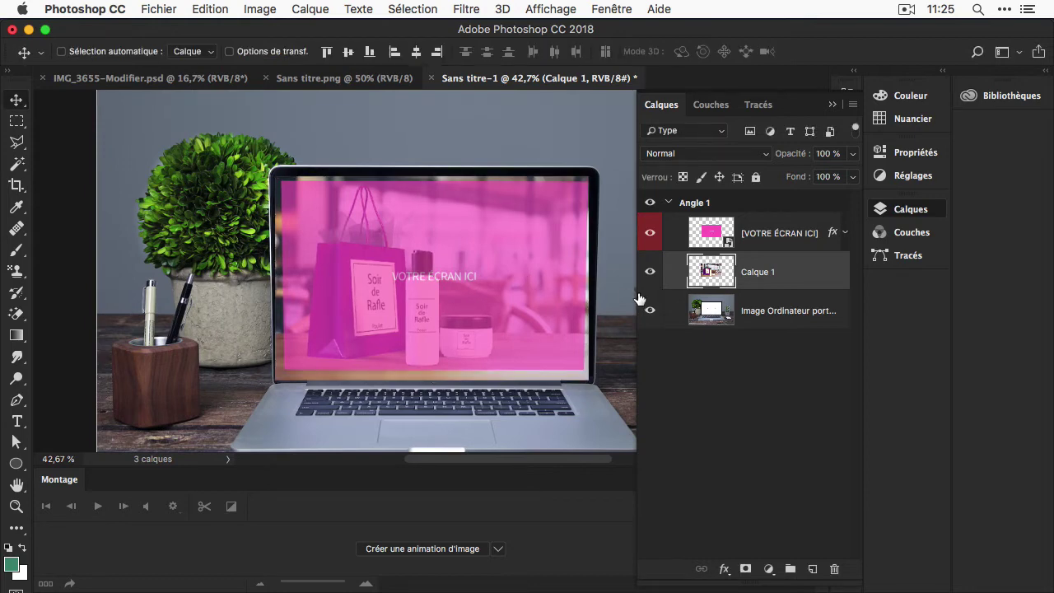
pyautogui.hotkey('ctrl', 'Tab')
# Drag the portrait into the mockup as Calque 2 and scale it to about 47.7%
pyautogui.click(523, 78)
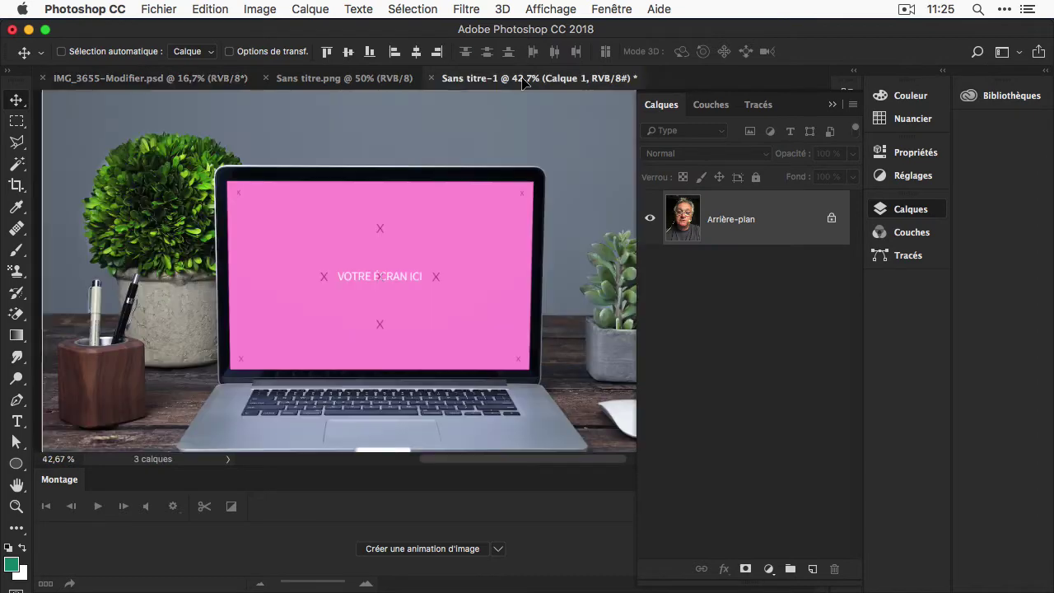
pyautogui.moveTo(414, 236); pyautogui.dragTo(413, 236)
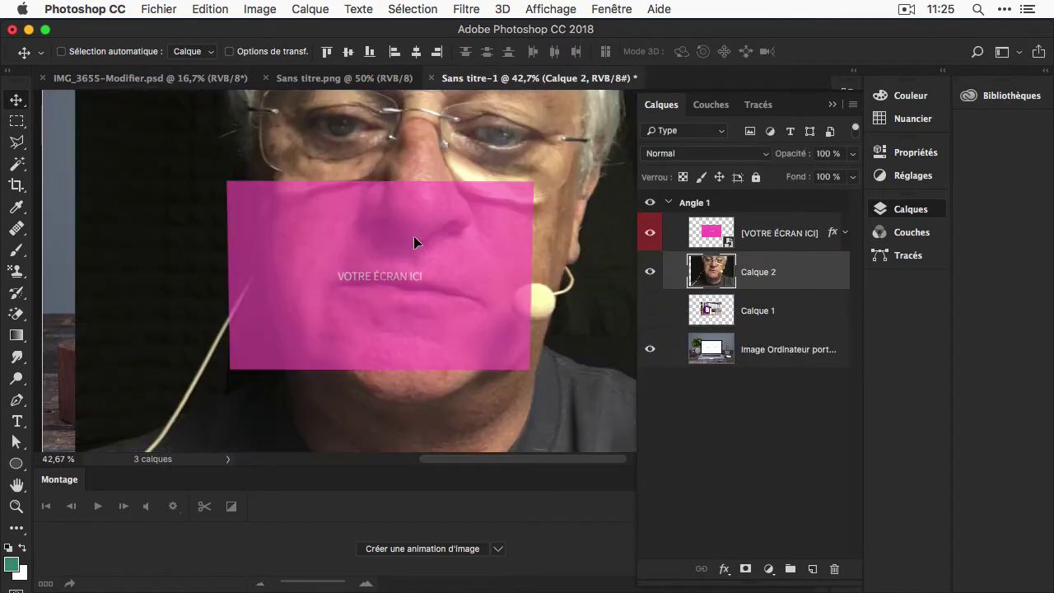
pyautogui.scroll(-3, 490, 228)
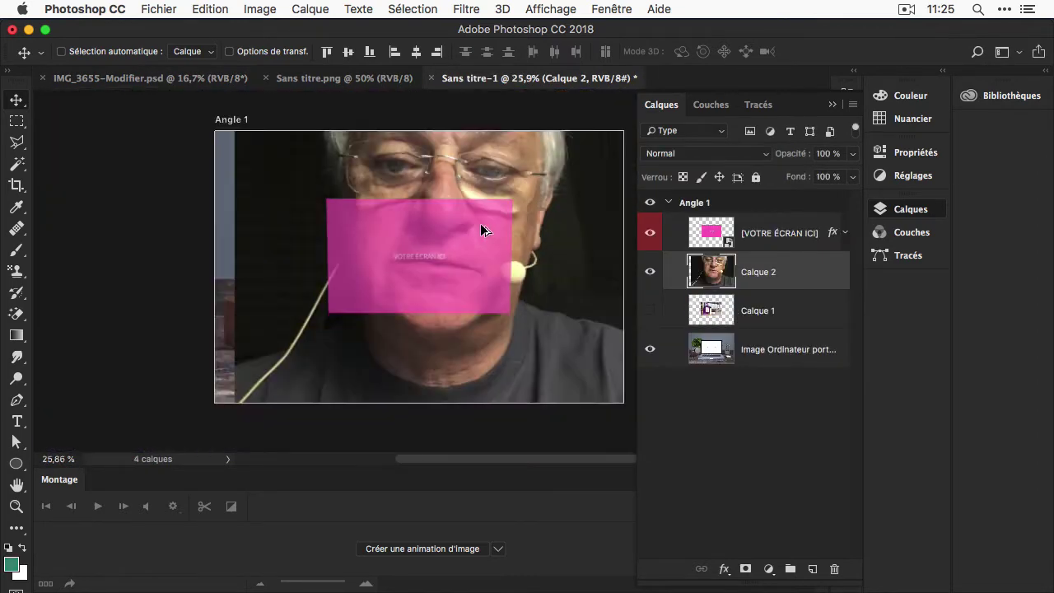
pyautogui.scroll(-4, 486, 226)
pyautogui.scroll(2, 480, 224)
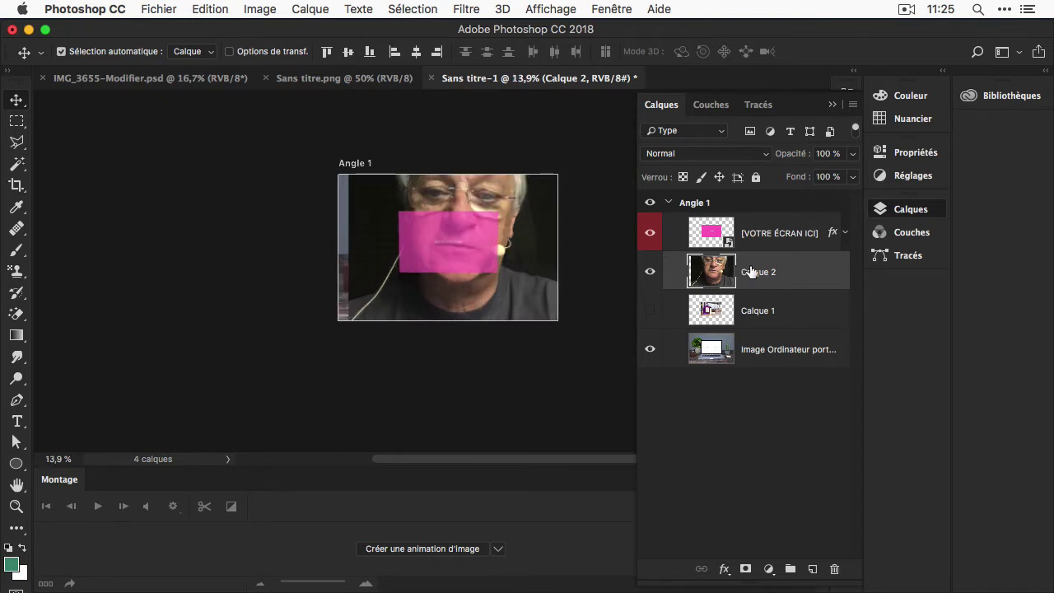
pyautogui.hotkey('ctrl', 't')
pyautogui.moveTo(576, 377); pyautogui.dragTo(534, 286)
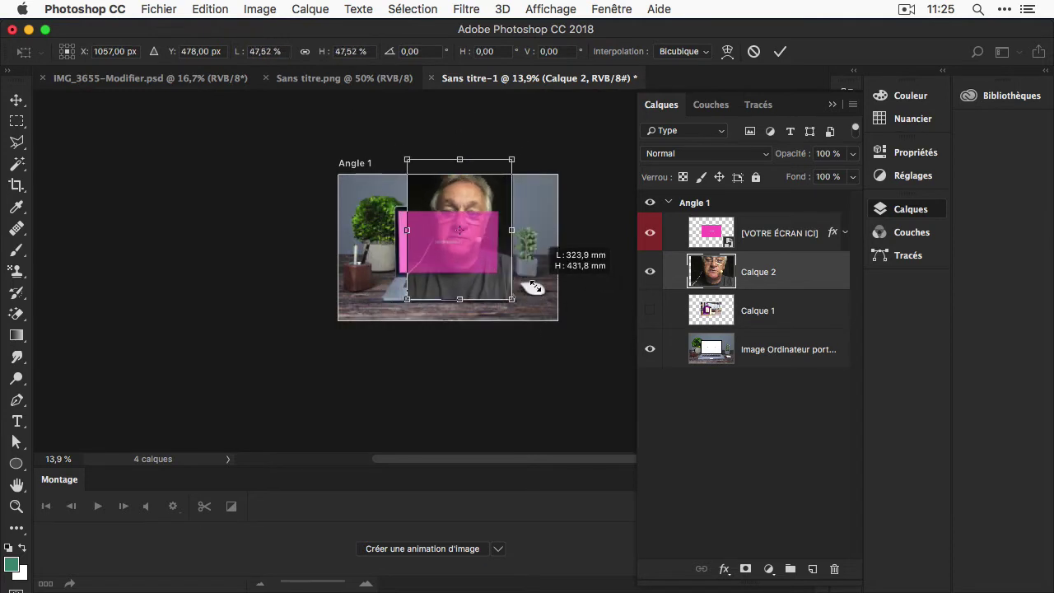
pyautogui.moveTo(535, 286); pyautogui.dragTo(491, 324)
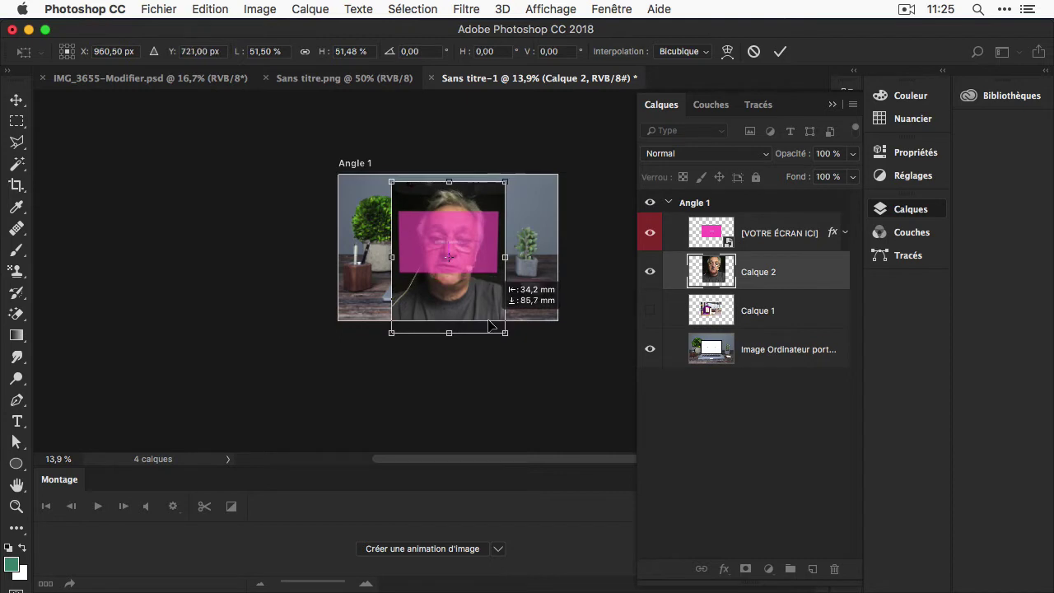
pyautogui.hotkey('ctrl', 'z')
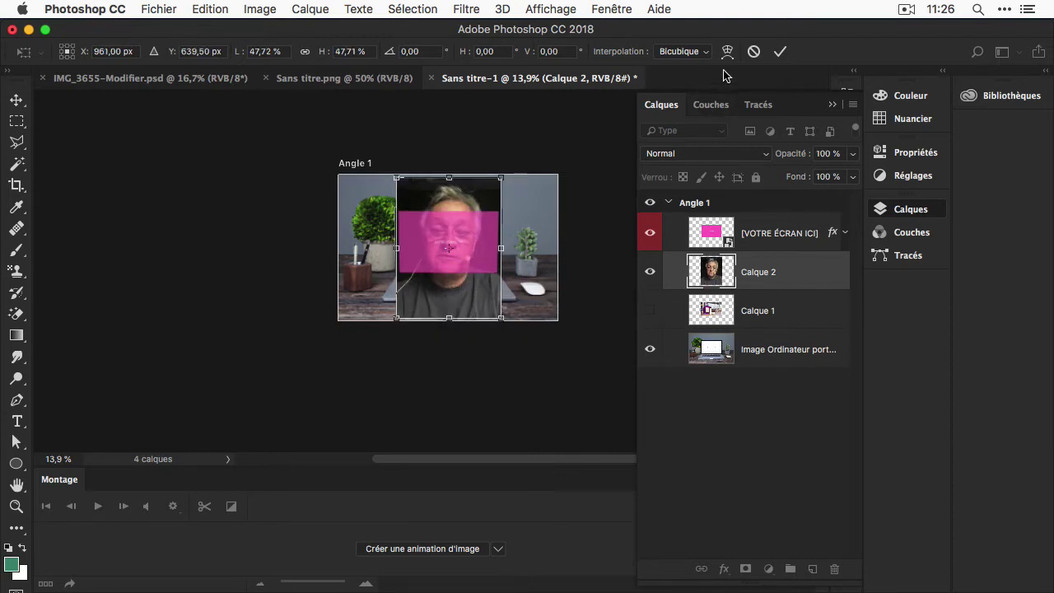
pyautogui.click(780, 54)
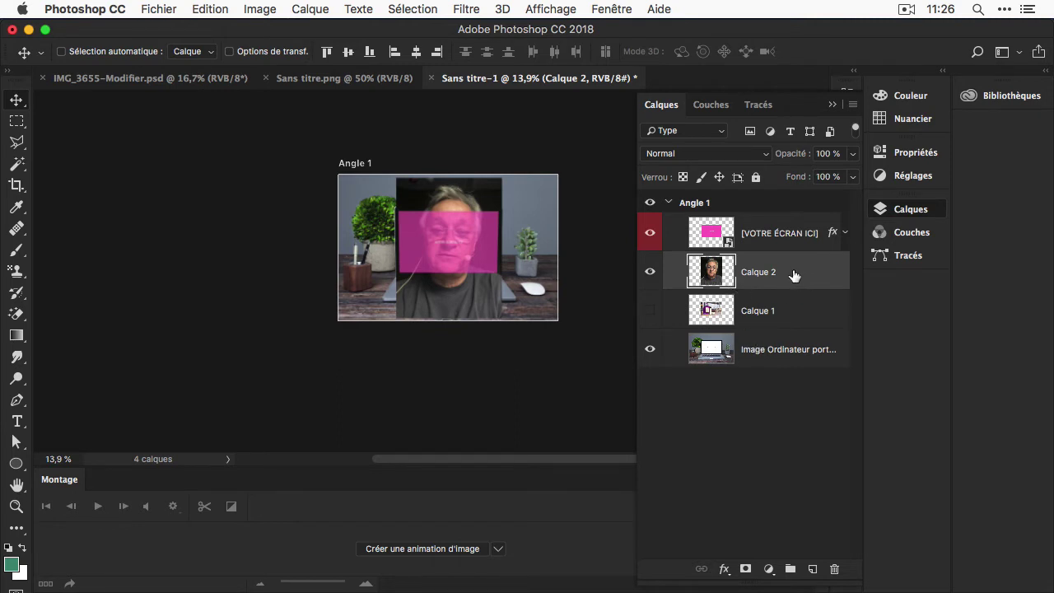
pyautogui.keyDown('shift'); pyautogui.click(782, 307); pyautogui.keyUp('shift')
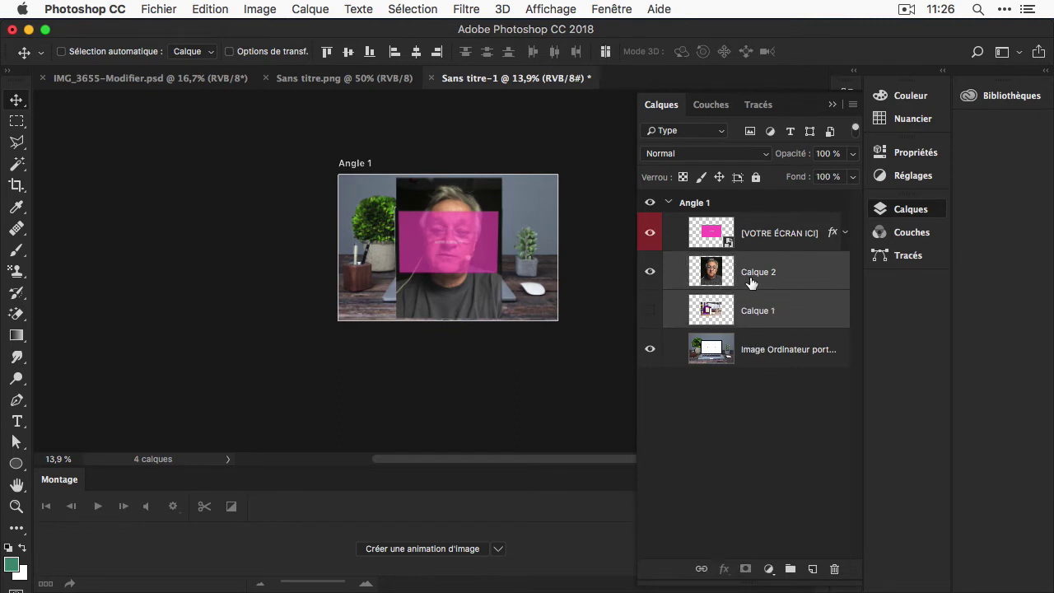
# Move Calque 1 and Calque 2 below the laptop image and hide the pink placeholder
pyautogui.moveTo(751, 280); pyautogui.dragTo(765, 365)
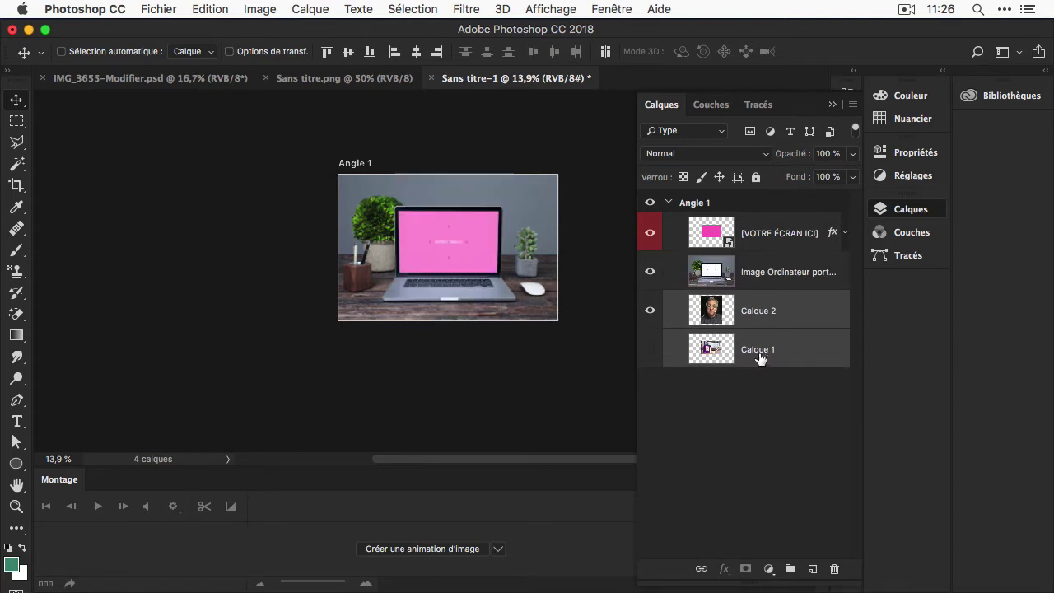
pyautogui.click(647, 240)
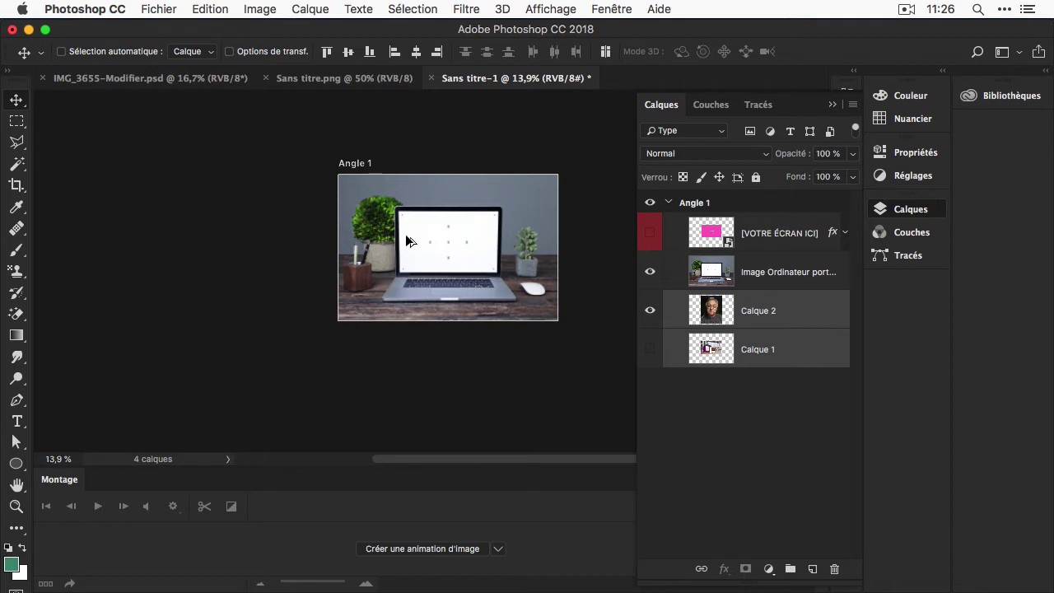
pyautogui.scroll(1, 409, 241)
pyautogui.scroll(3, 412, 239)
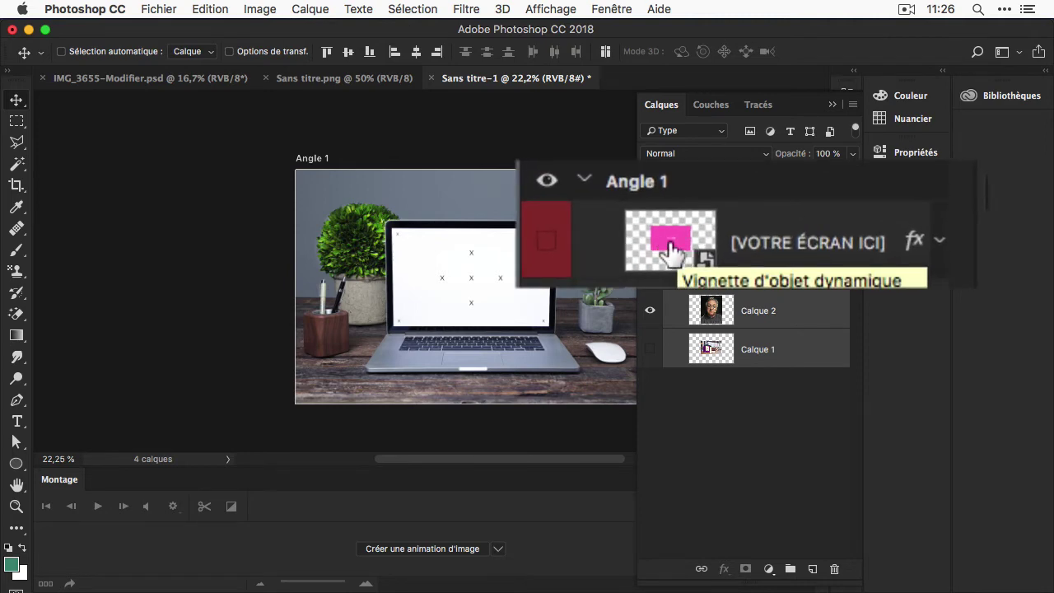
# Load the placeholder's shape as a selection and delete the white screen from the laptop image
pyautogui.press('ctrl')
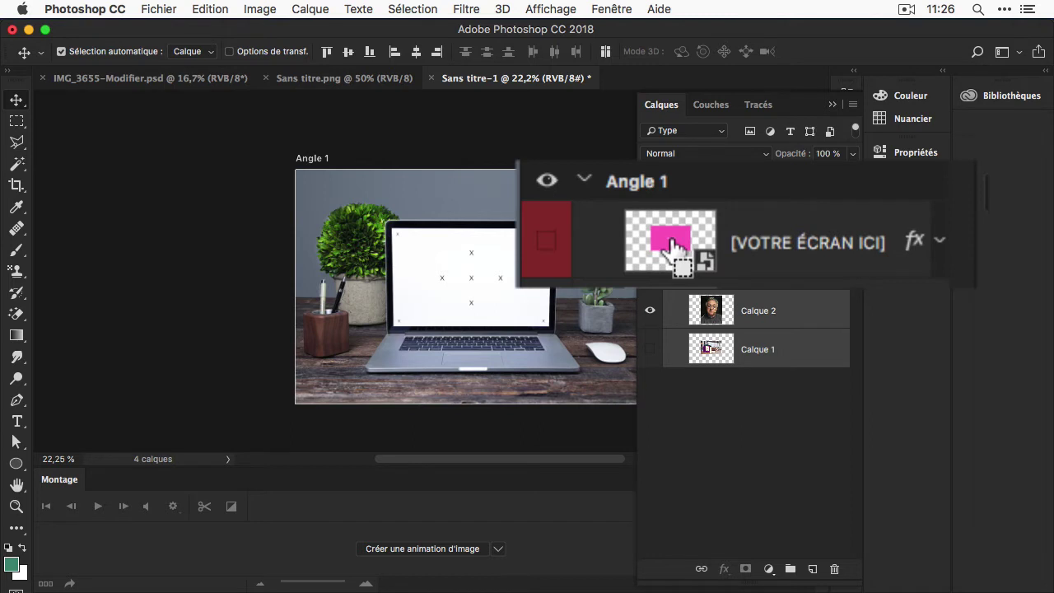
pyautogui.keyDown('ctrl'); pyautogui.click(710, 236); pyautogui.keyUp('ctrl')
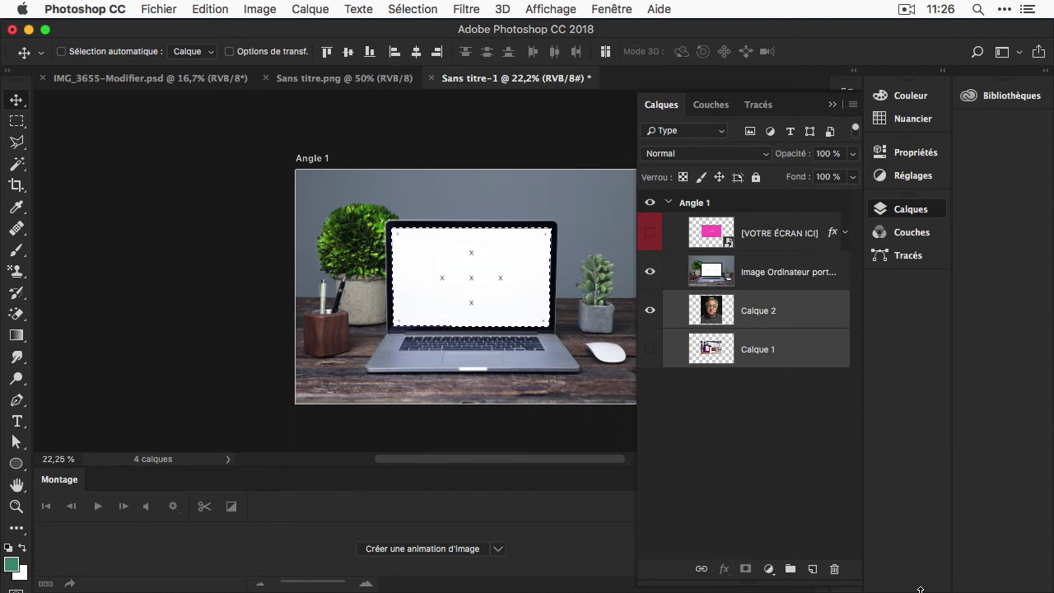
pyautogui.click(783, 282)
pyautogui.press('Delete')
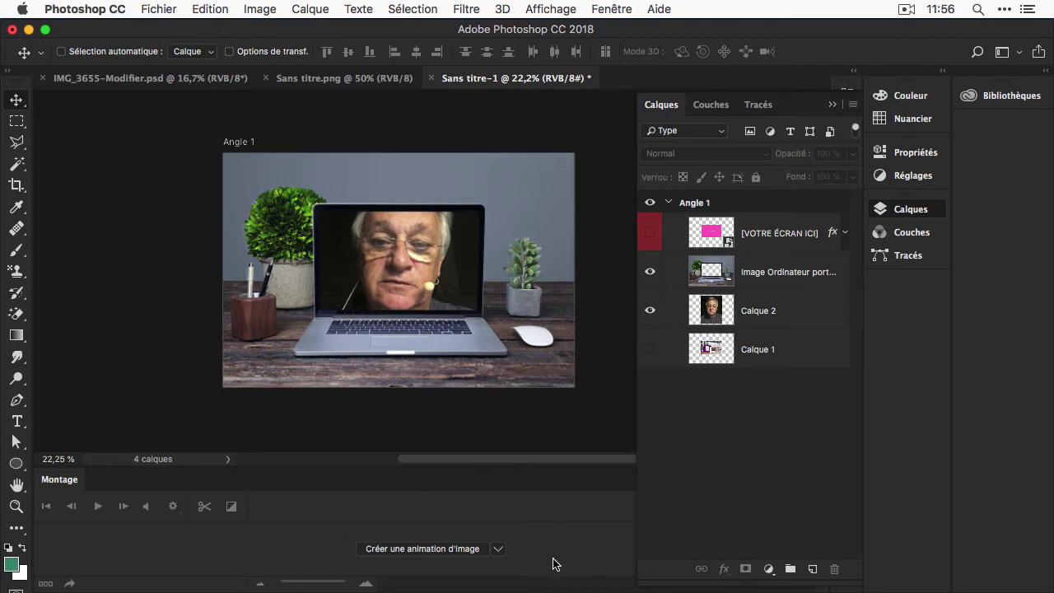
# Create a video timeline with an Angle 1 track at 30 fps in the Montage panel
pyautogui.click(611, 11)
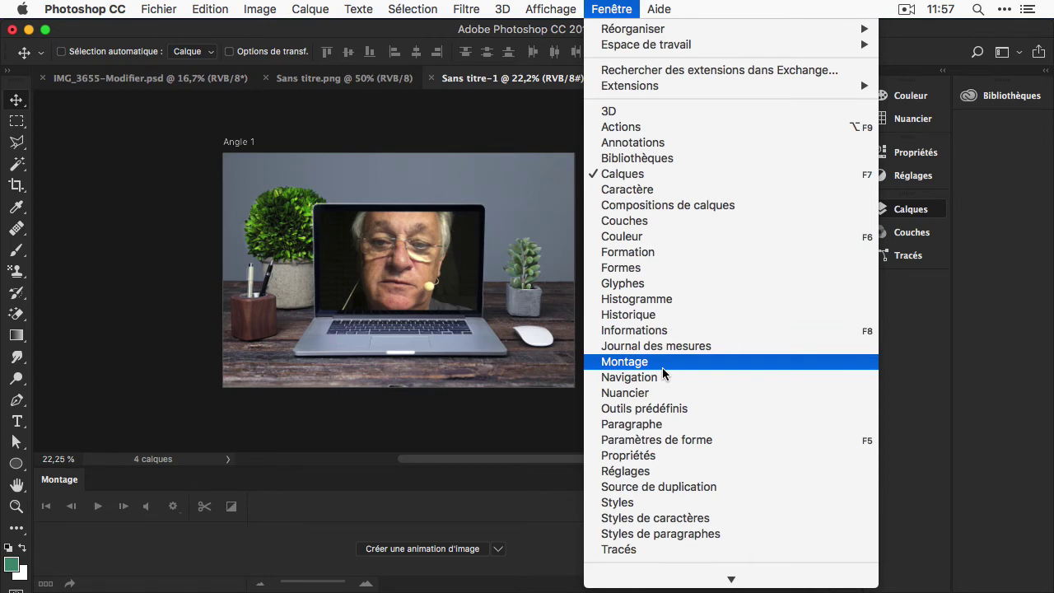
pyautogui.click(1020, 53)
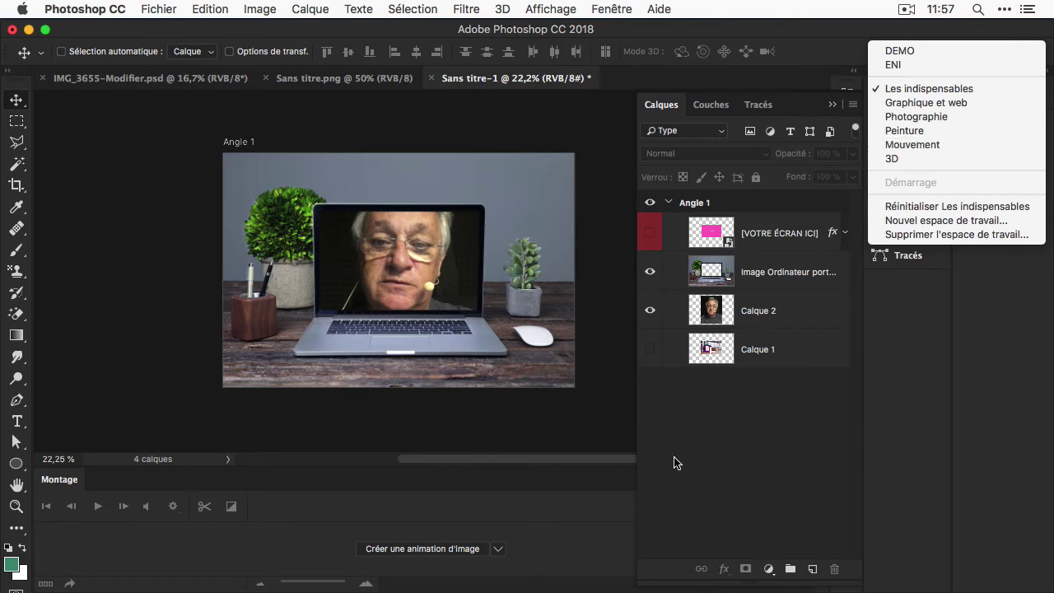
pyautogui.click(572, 521)
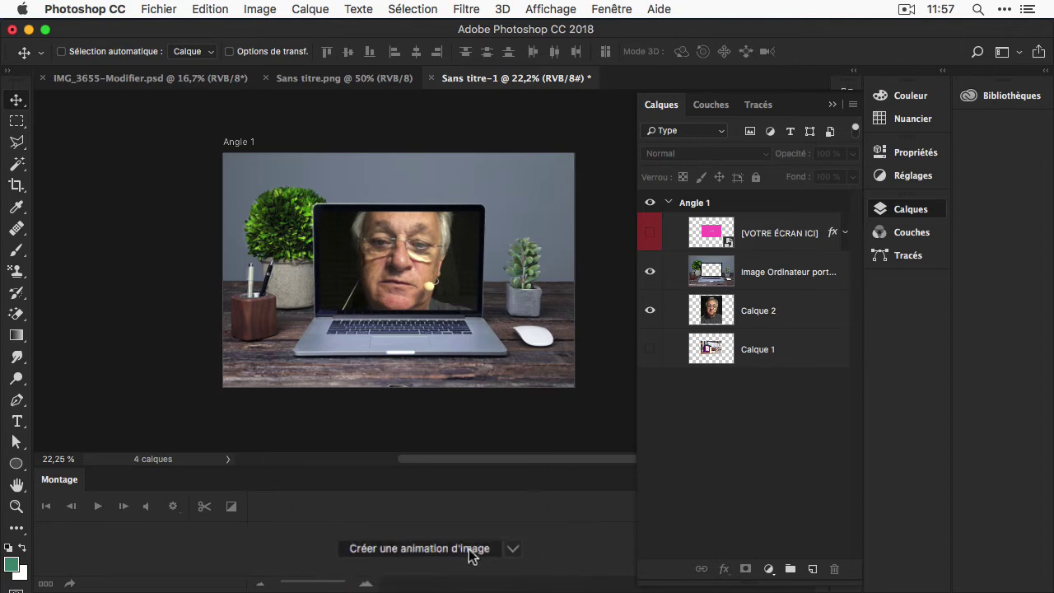
pyautogui.click(471, 551)
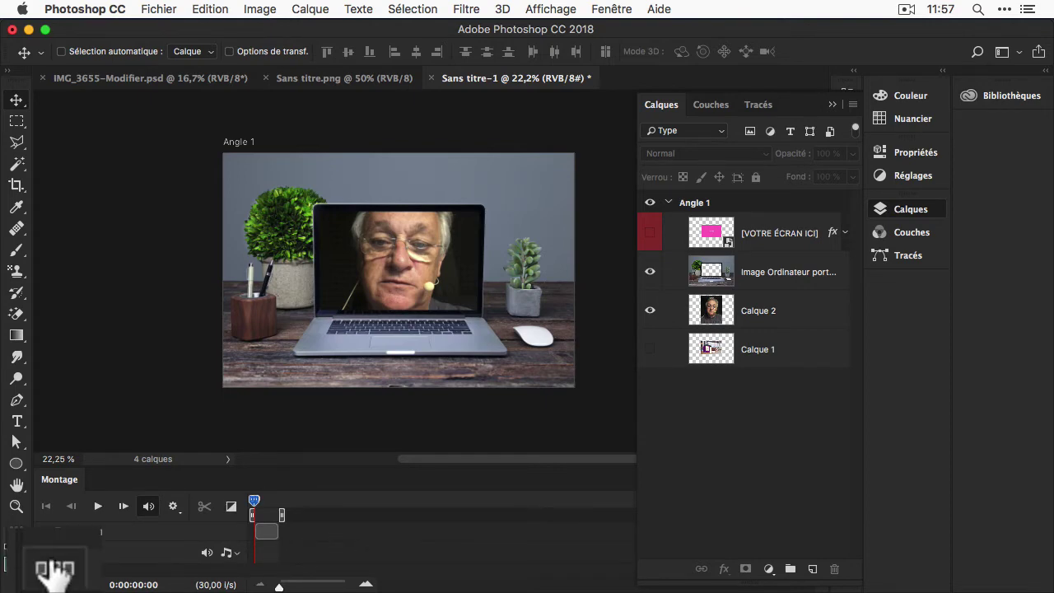
# Switch the timeline to frame animation and toggle the placeholder and laptop image visibility
pyautogui.click(47, 582)
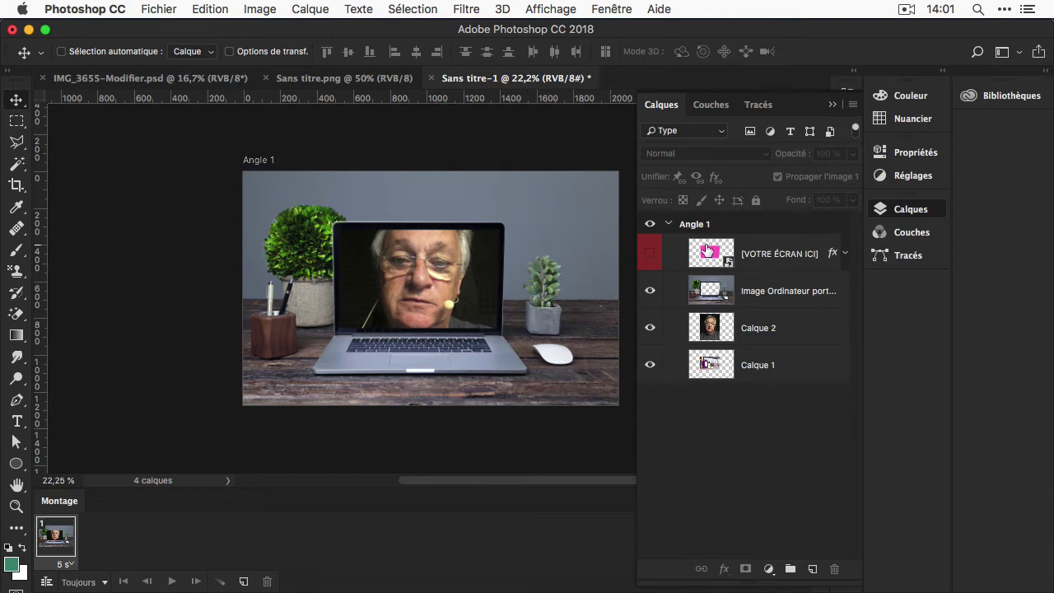
pyautogui.click(705, 249)
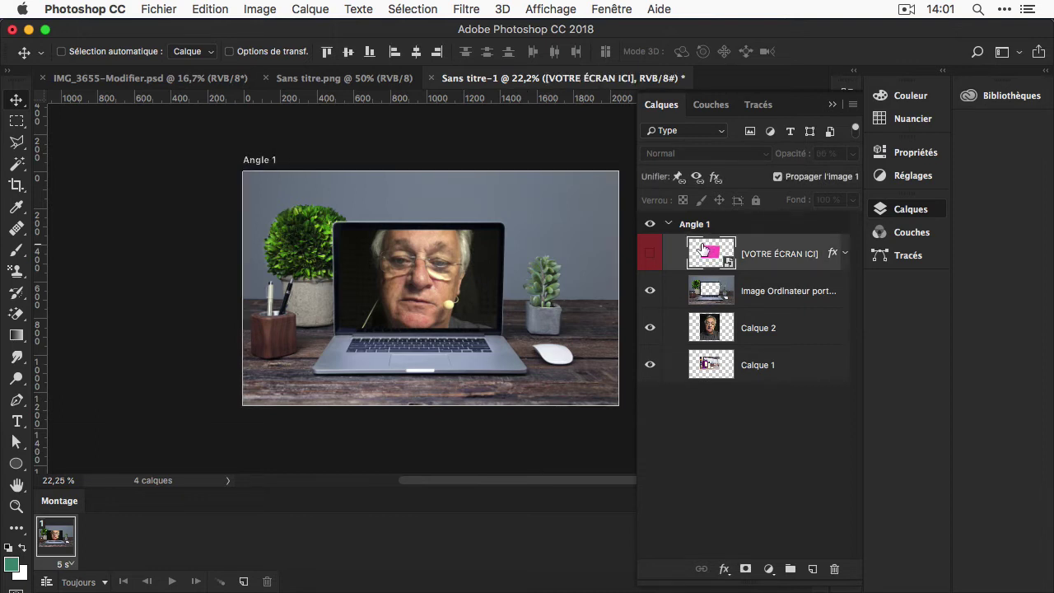
pyautogui.click(650, 255)
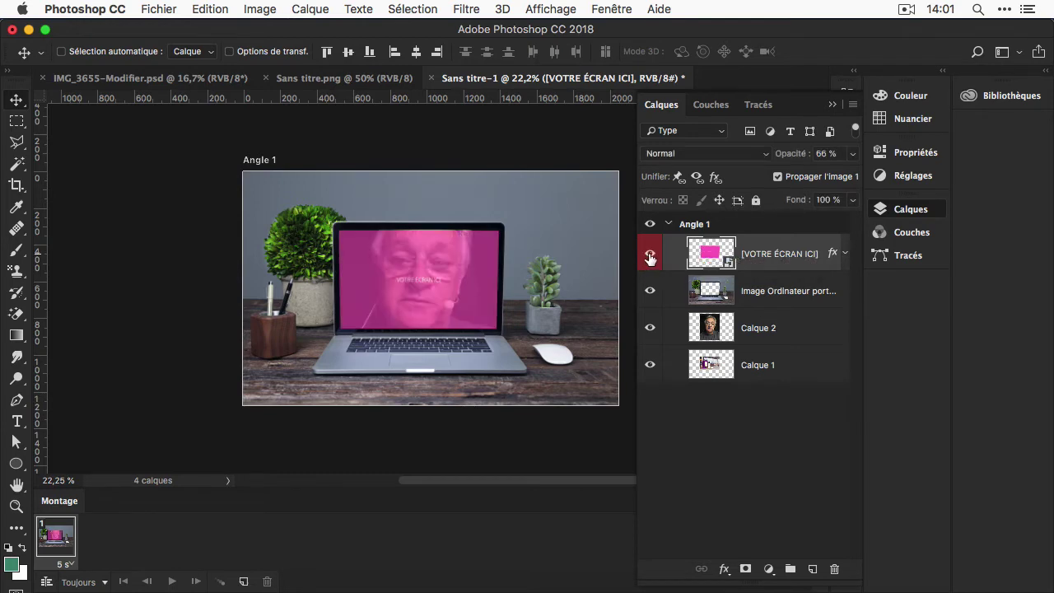
pyautogui.click(650, 258)
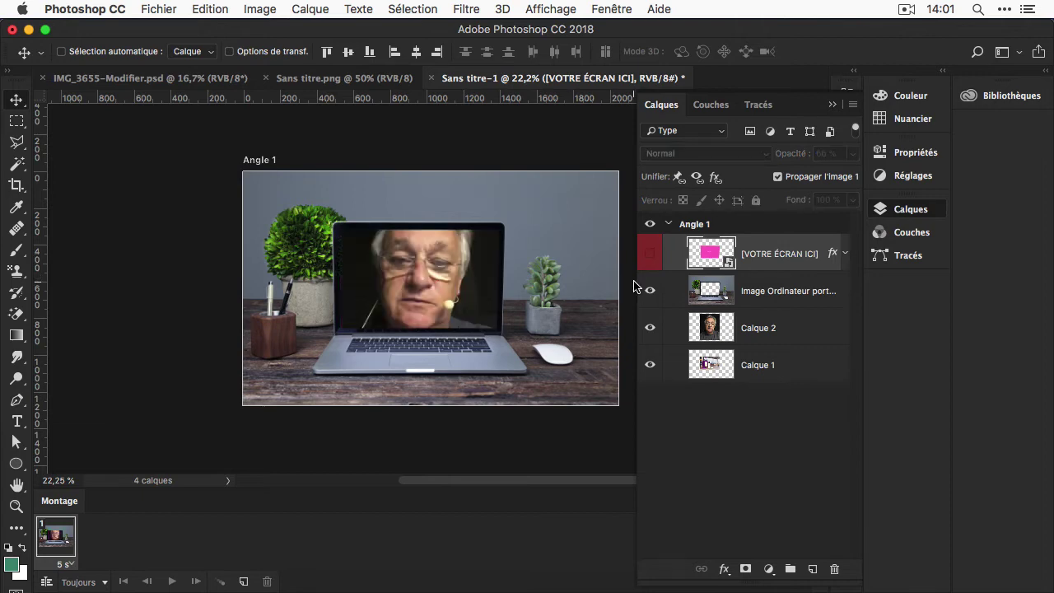
pyautogui.click(654, 293)
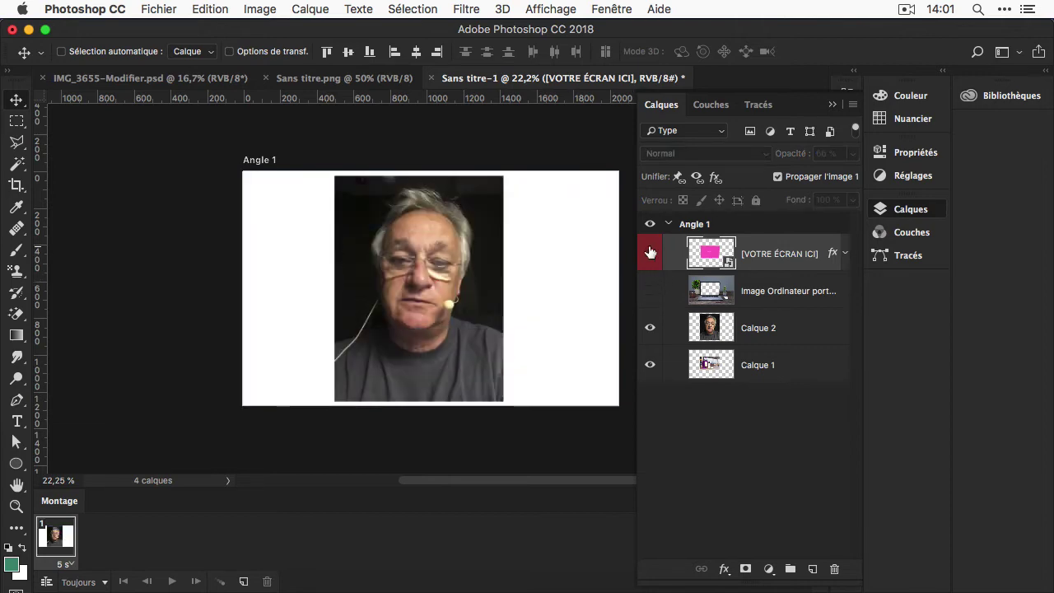
pyautogui.click(650, 253)
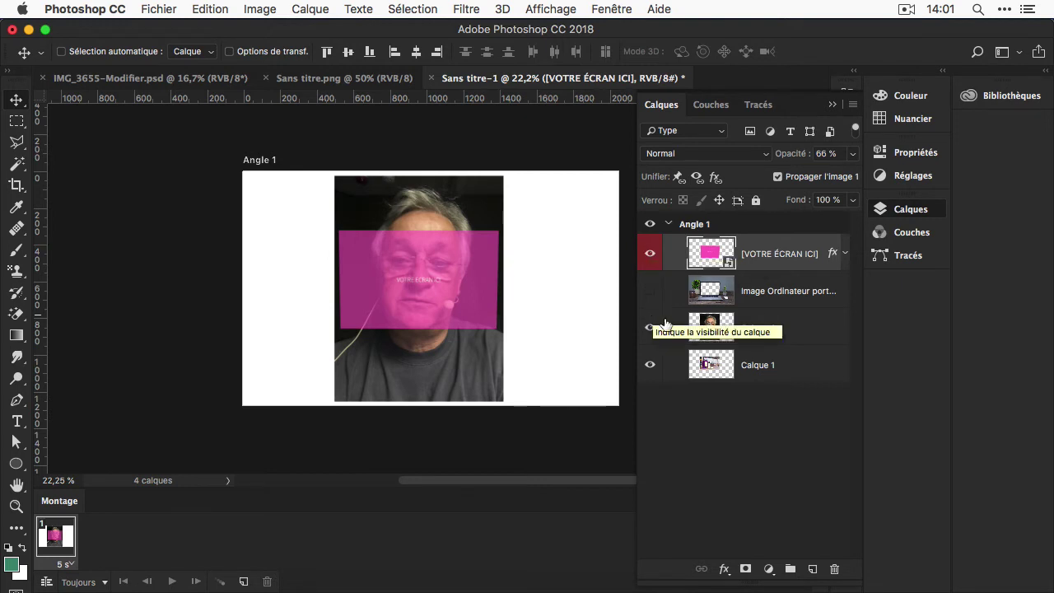
# Nudge the portrait Calque 2 left and move the shop photo Calque 1 right
pyautogui.click(798, 327)
pyautogui.moveTo(369, 347); pyautogui.dragTo(361, 347)
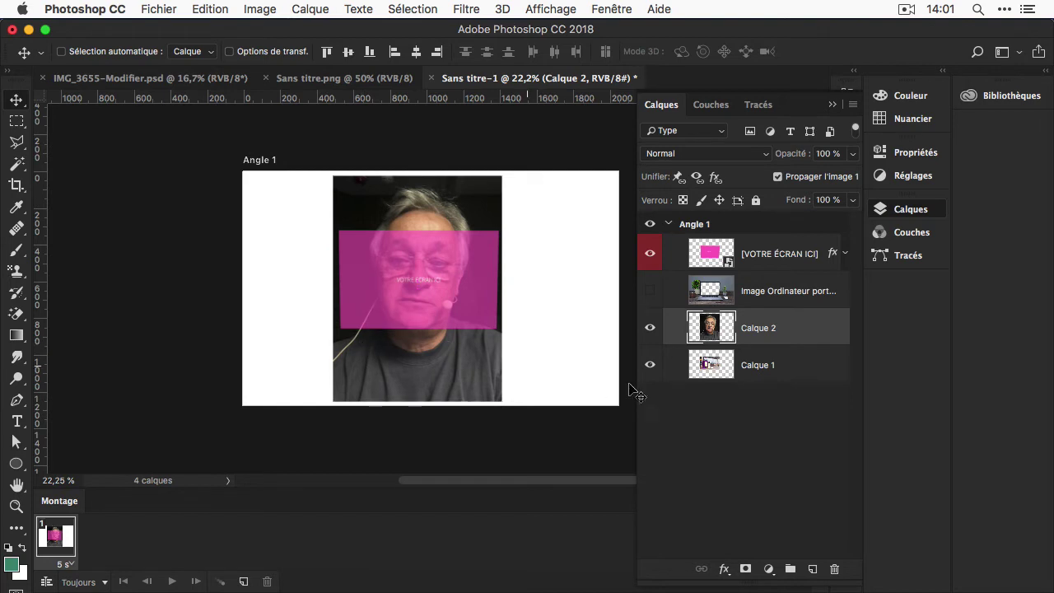
pyautogui.click(714, 370)
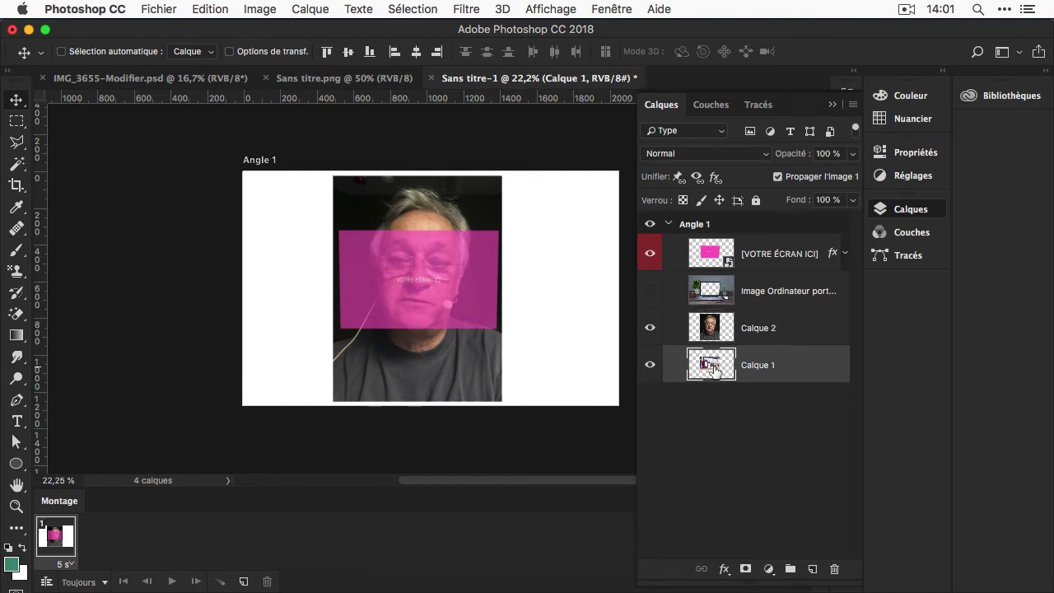
pyautogui.moveTo(523, 353)
pyautogui.mouseDown()
pyautogui.moveTo(650, 359)
pyautogui.moveTo(534, 381)
pyautogui.mouseUp()
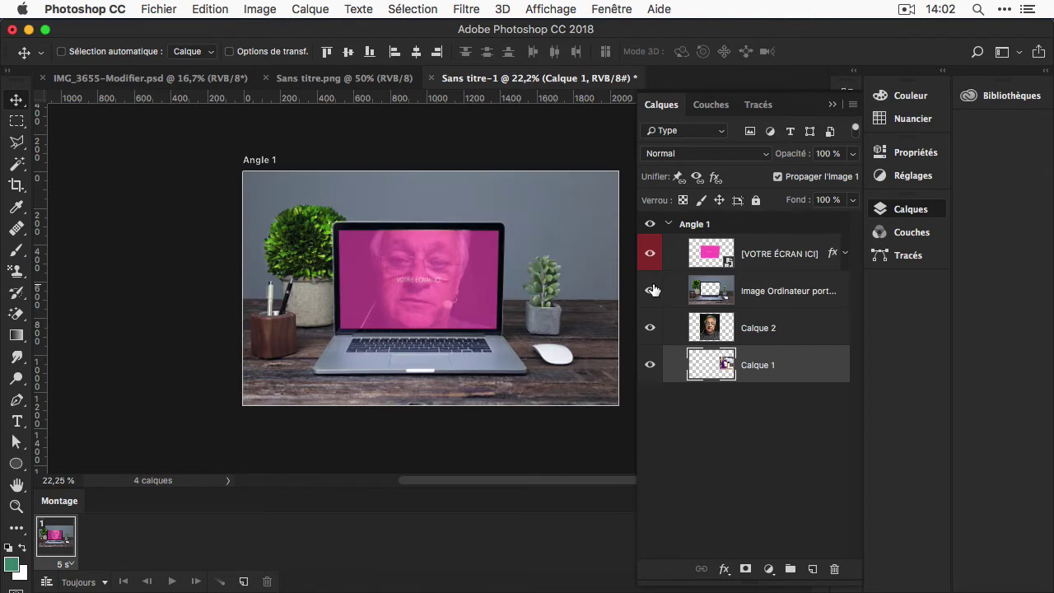
# Hide the laptop photo, raise Calque 1 above Calque 2, and set frame 1's delay to 1 s
pyautogui.click(650, 253)
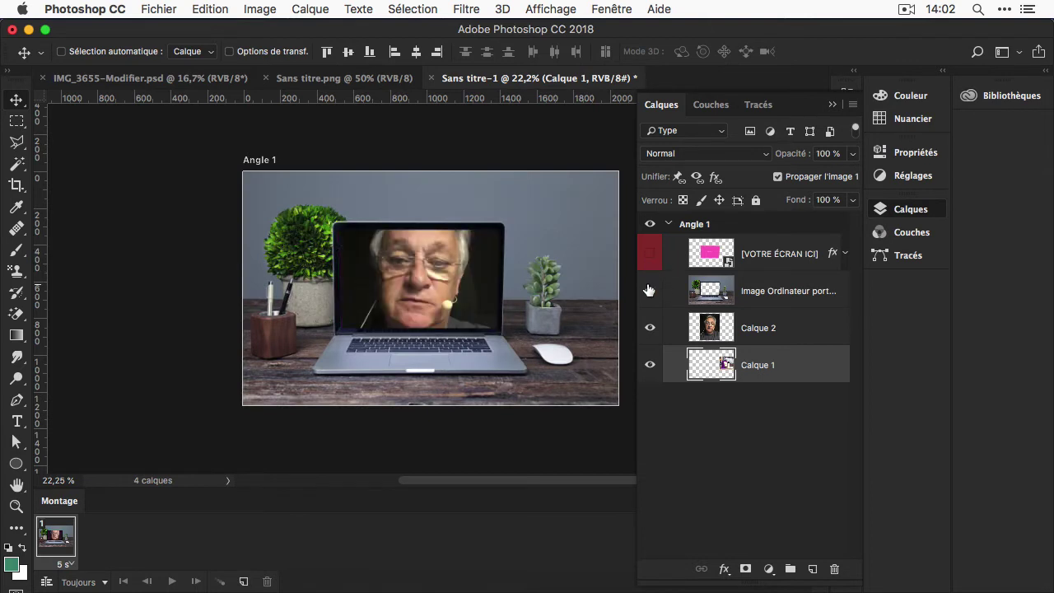
pyautogui.click(651, 293)
pyautogui.click(651, 255)
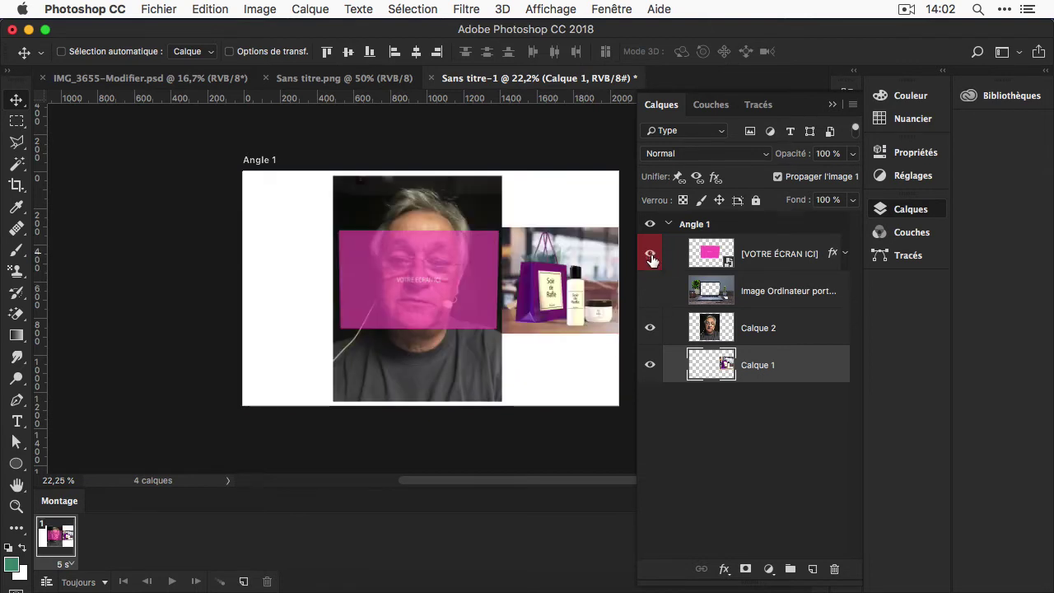
pyautogui.moveTo(758, 374); pyautogui.dragTo(768, 318)
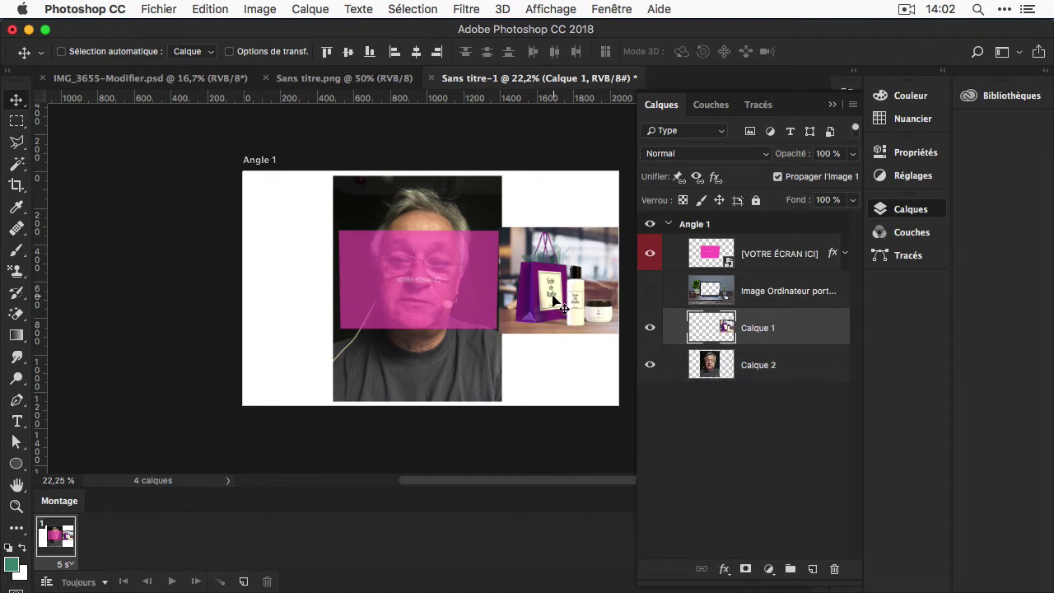
pyautogui.moveTo(557, 300); pyautogui.dragTo(559, 298)
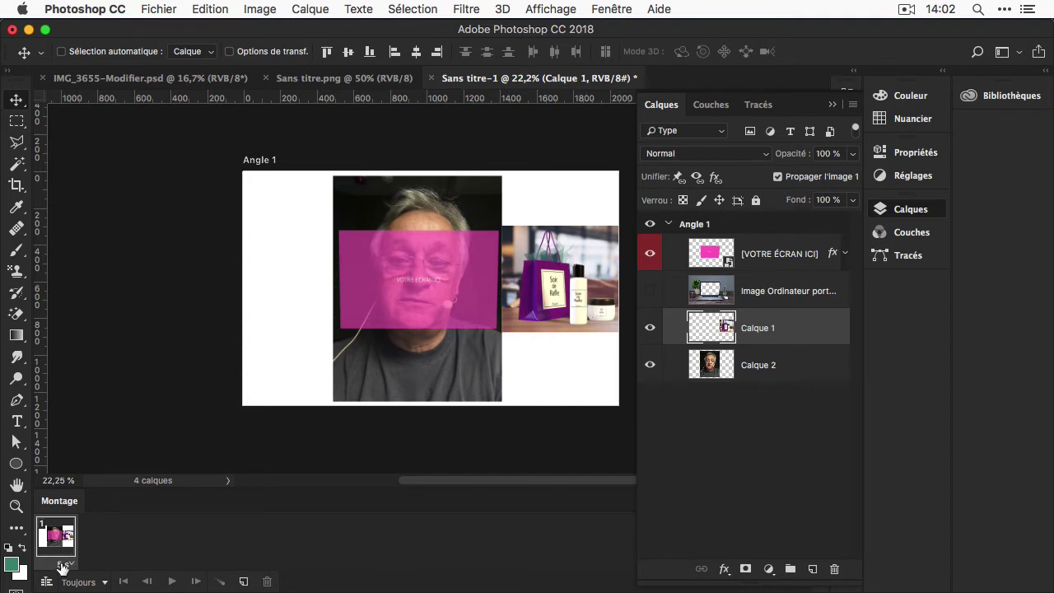
pyautogui.click(62, 564)
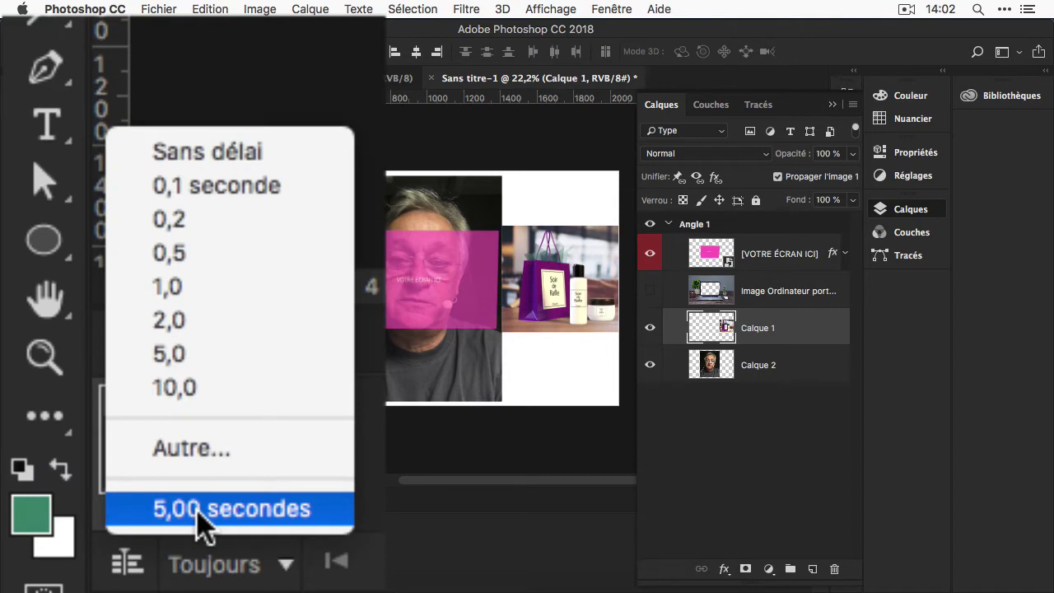
pyautogui.click(247, 287)
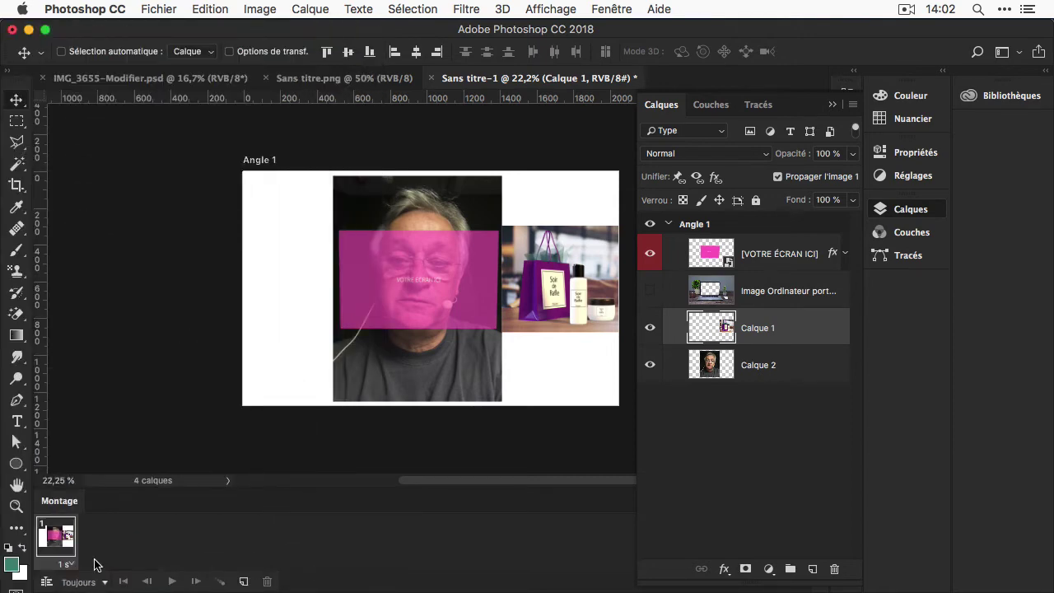
# Duplicate to frame 2, shift the portrait left, and move the product photo onto the screen area
pyautogui.click(243, 583)
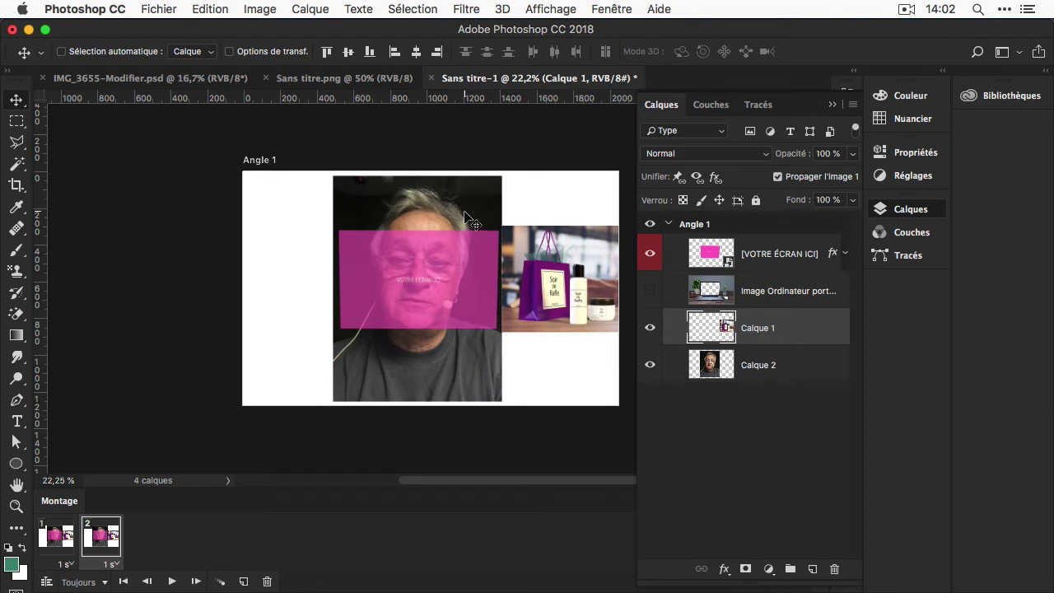
pyautogui.click(766, 368)
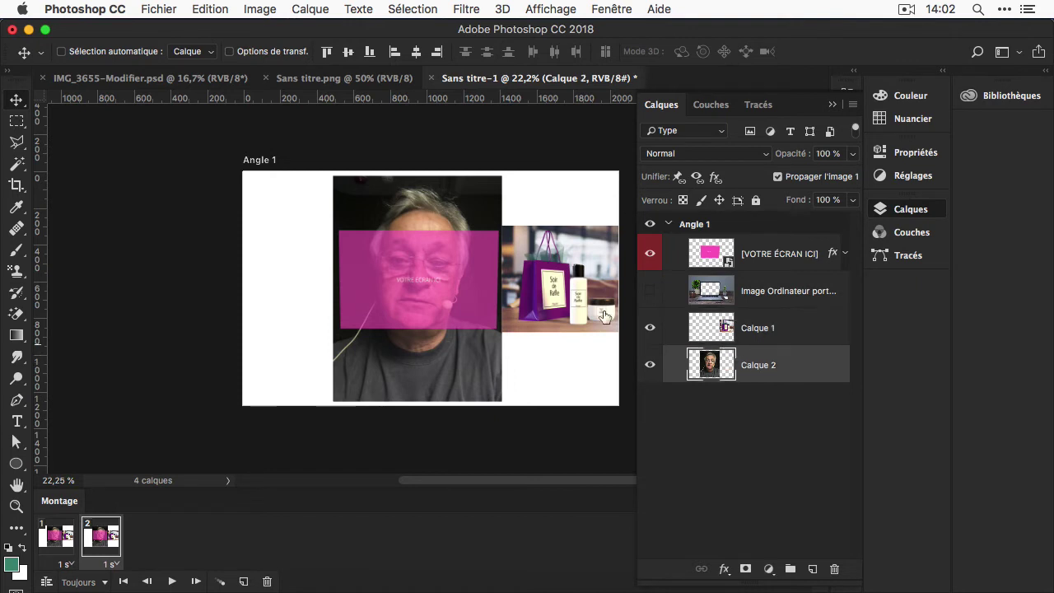
pyautogui.moveTo(440, 219); pyautogui.dragTo(284, 216)
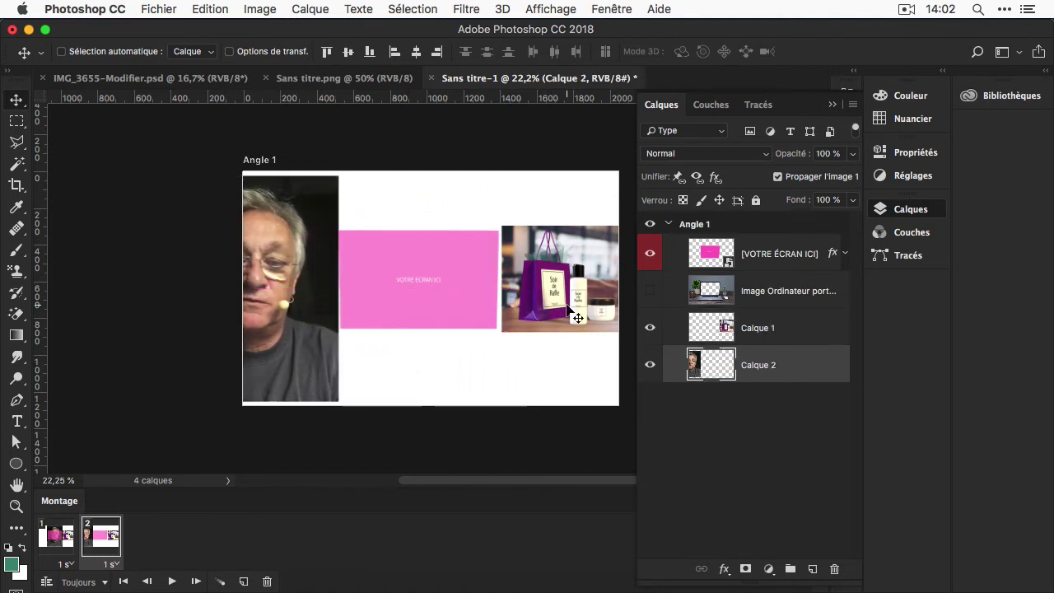
pyautogui.click(698, 332)
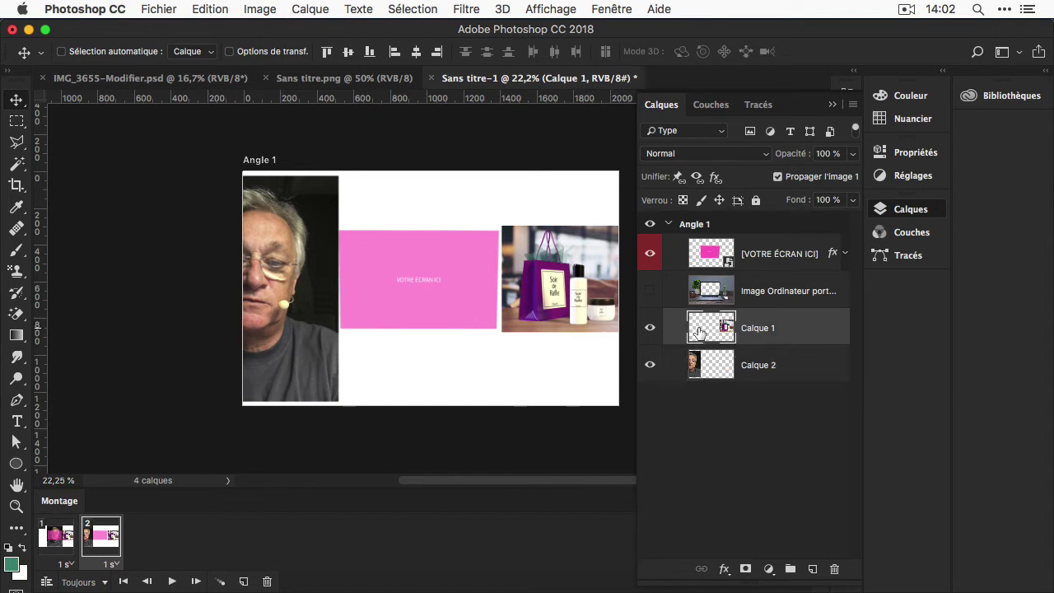
pyautogui.moveTo(561, 285); pyautogui.dragTo(402, 286)
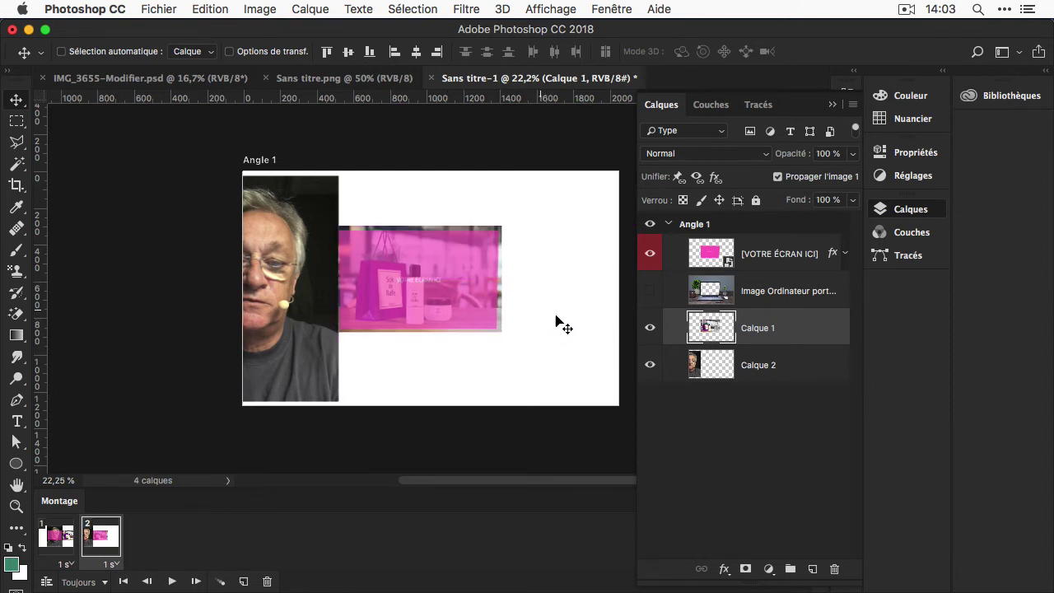
pyautogui.click(650, 290)
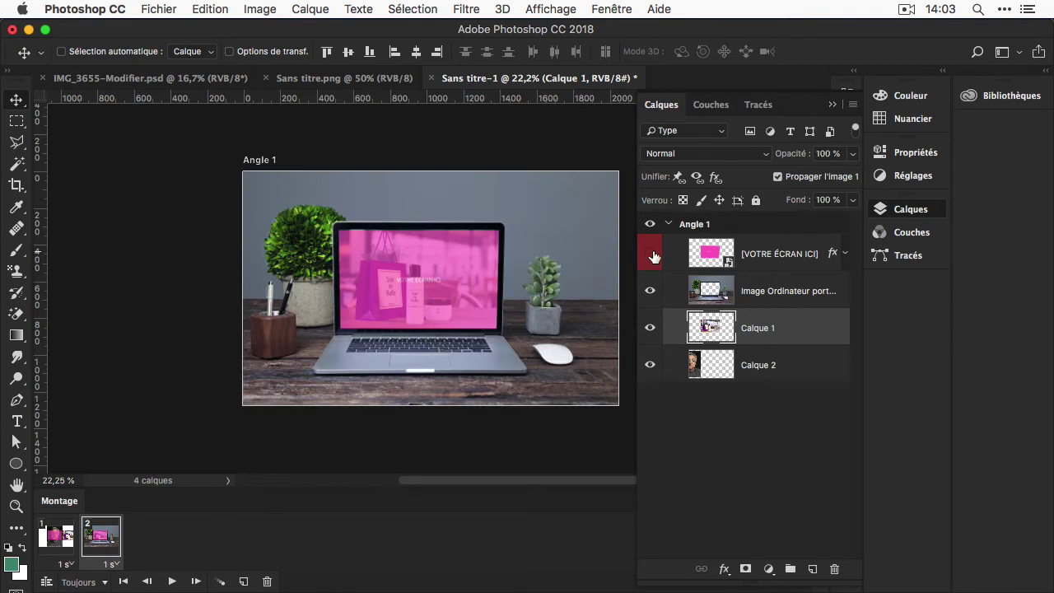
# In frame 1, show the laptop photo and hide the pink [VOTRE ÉCRAN ICI] placeholder
pyautogui.click(651, 254)
pyautogui.click(651, 253)
pyautogui.click(56, 539)
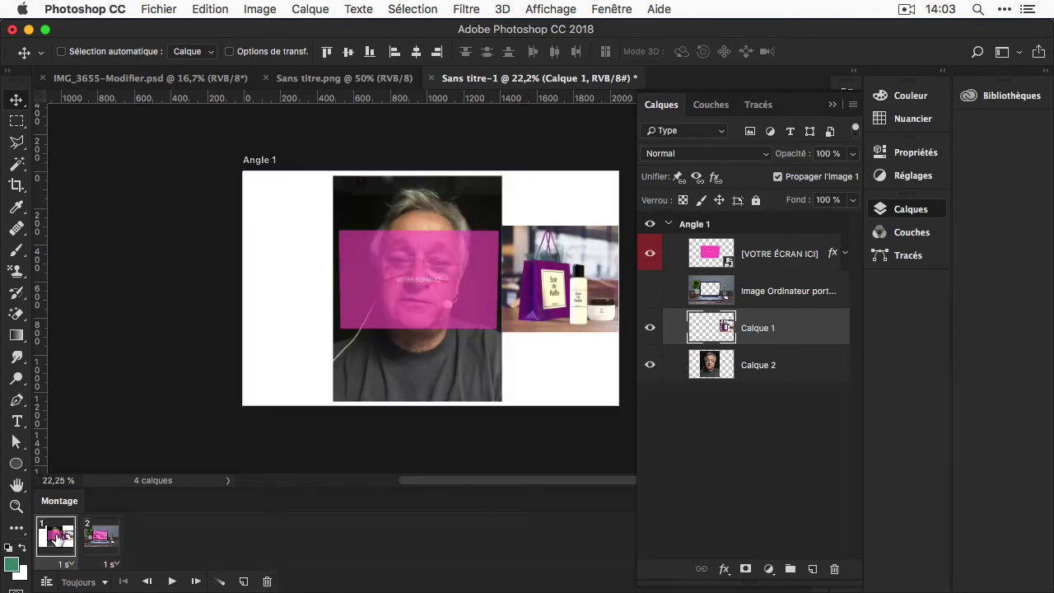
pyautogui.click(649, 290)
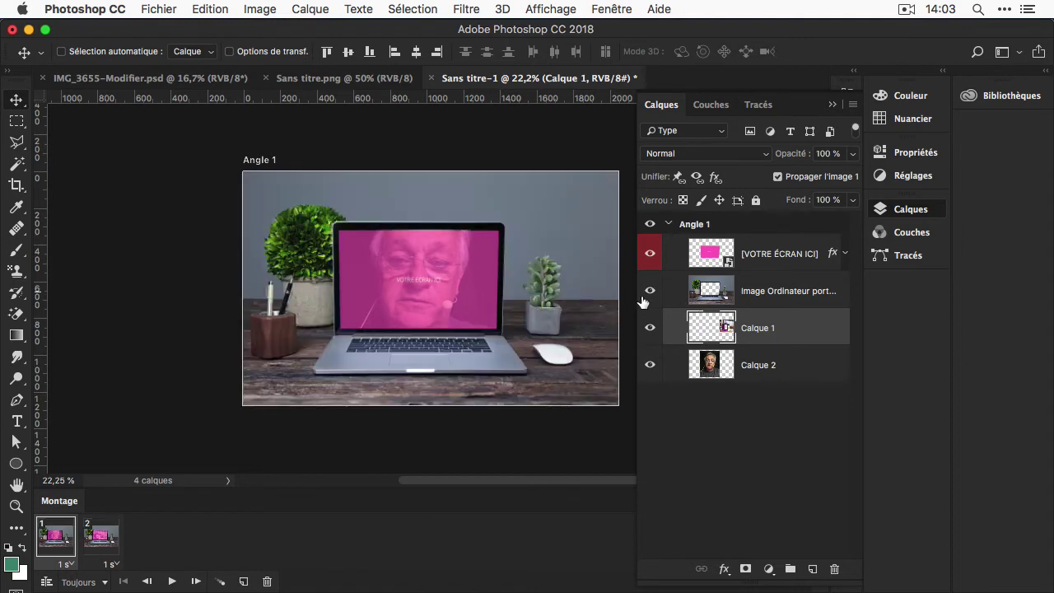
pyautogui.click(650, 253)
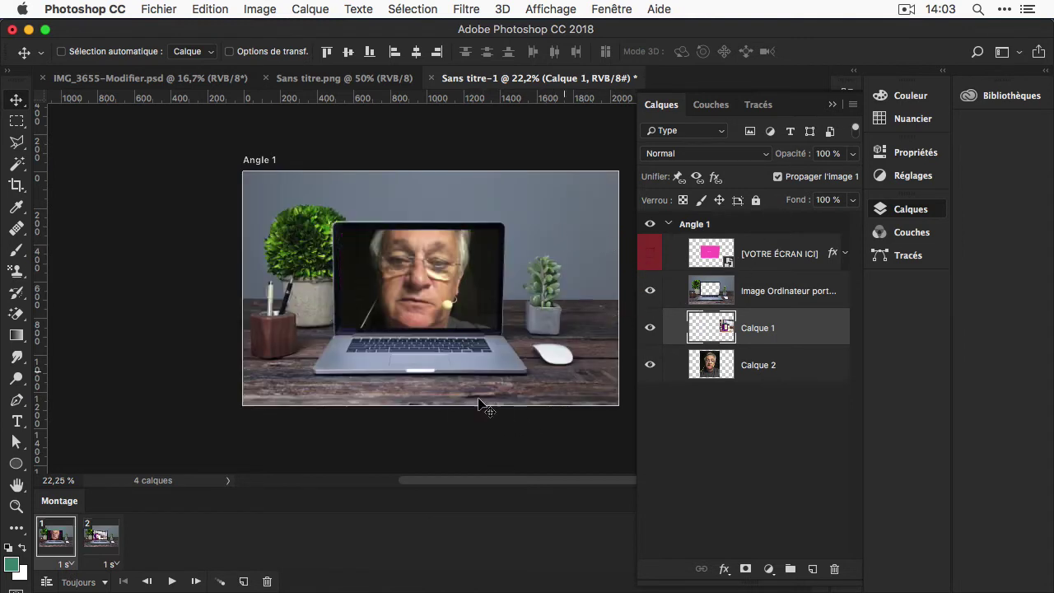
# Switch between frames 1 and 2 to compare the portrait and product images
pyautogui.click(101, 537)
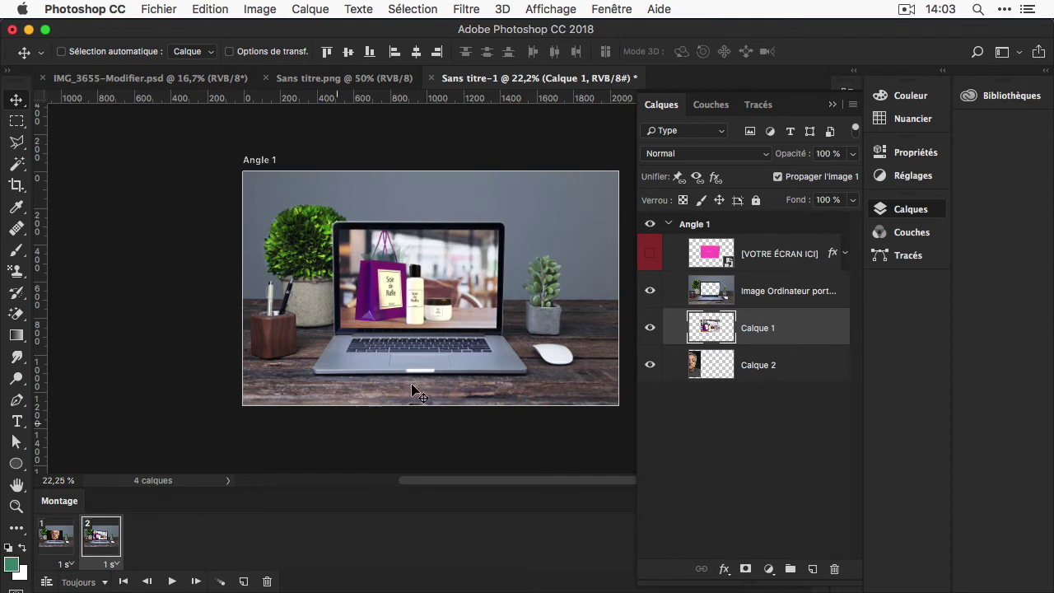
pyautogui.click(50, 537)
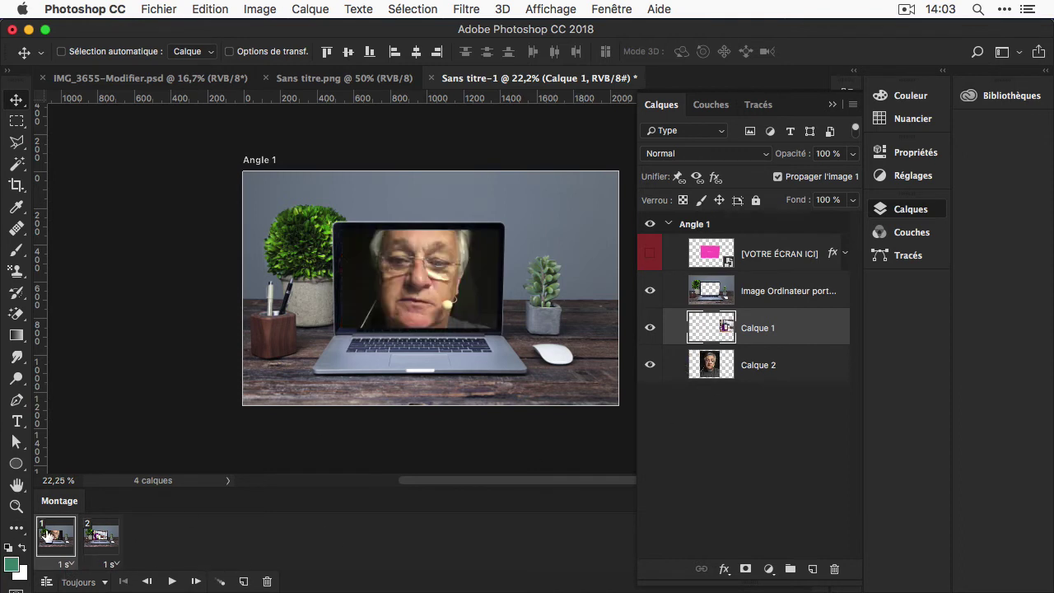
pyautogui.click(99, 534)
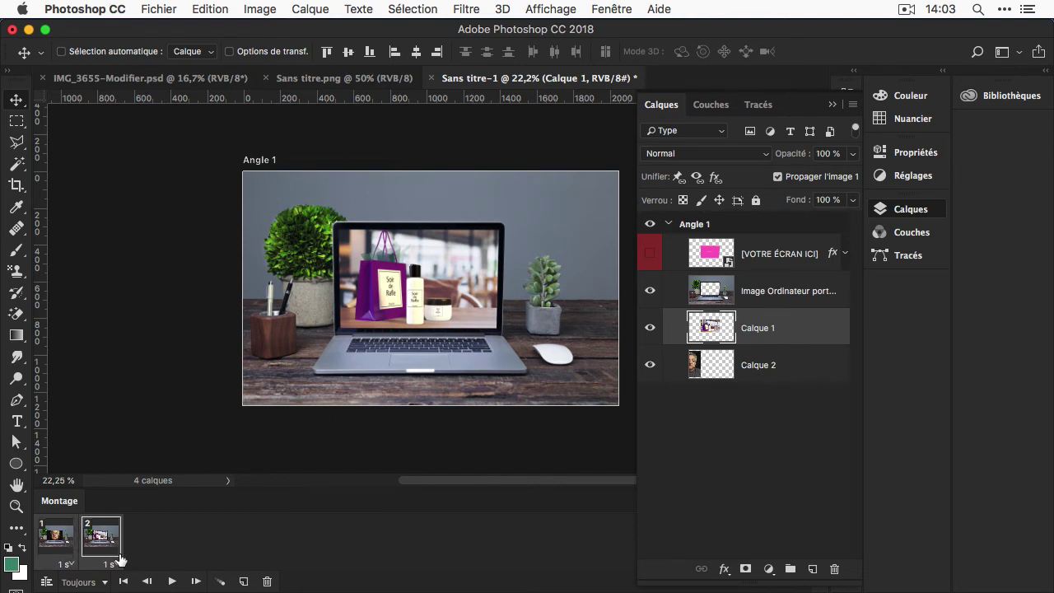
pyautogui.click(221, 582)
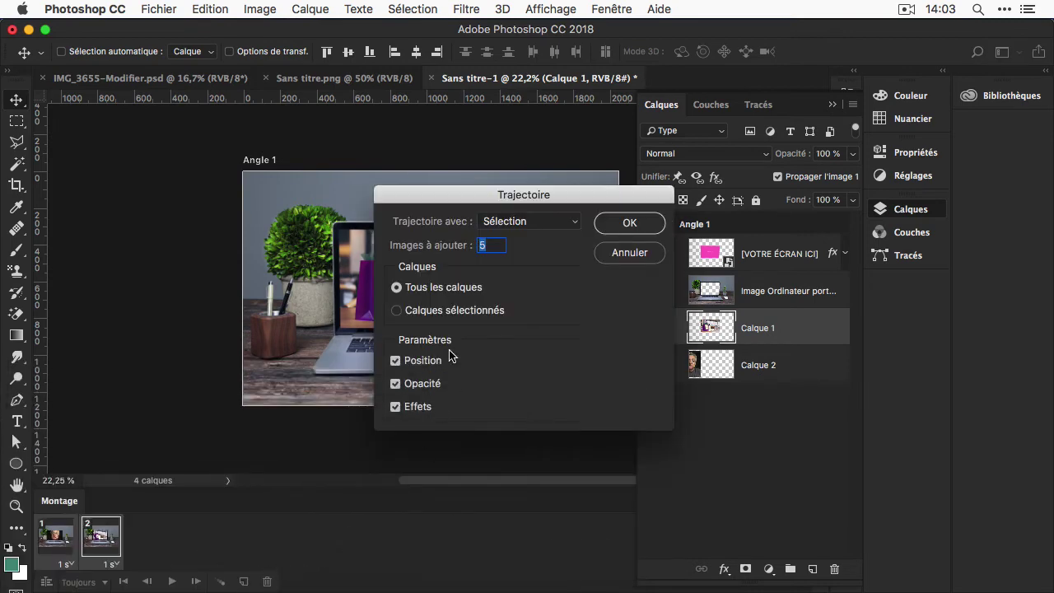
# Tween 5 position-only in-between frames, with Opacité and Effets unchecked
pyautogui.click(413, 405)
pyautogui.click(422, 384)
pyautogui.click(630, 224)
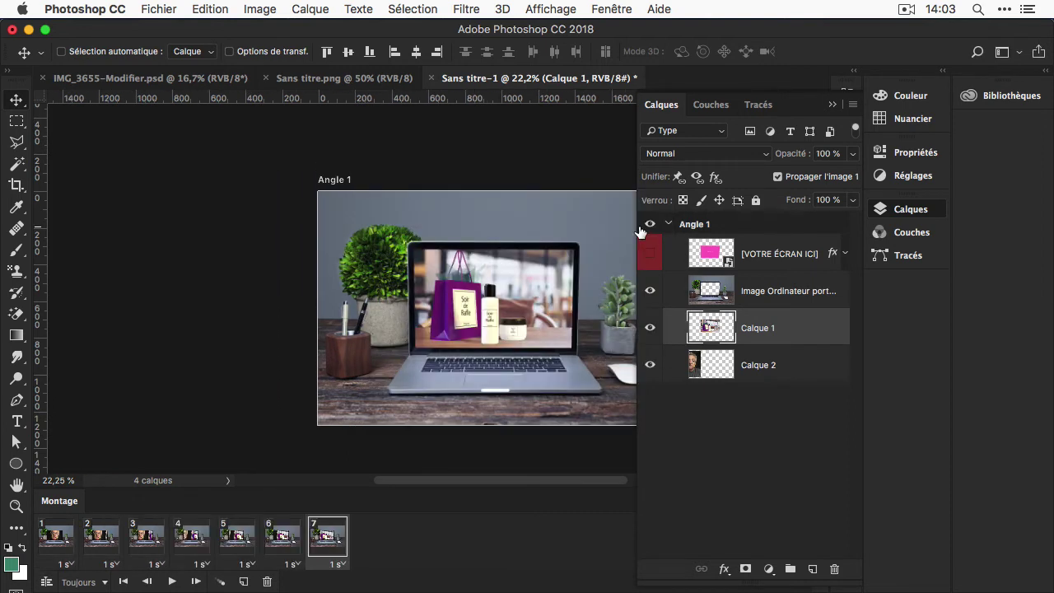
# Preview the animation, then give in-between frames 2–6 a 0,1 s delay
pyautogui.click(51, 534)
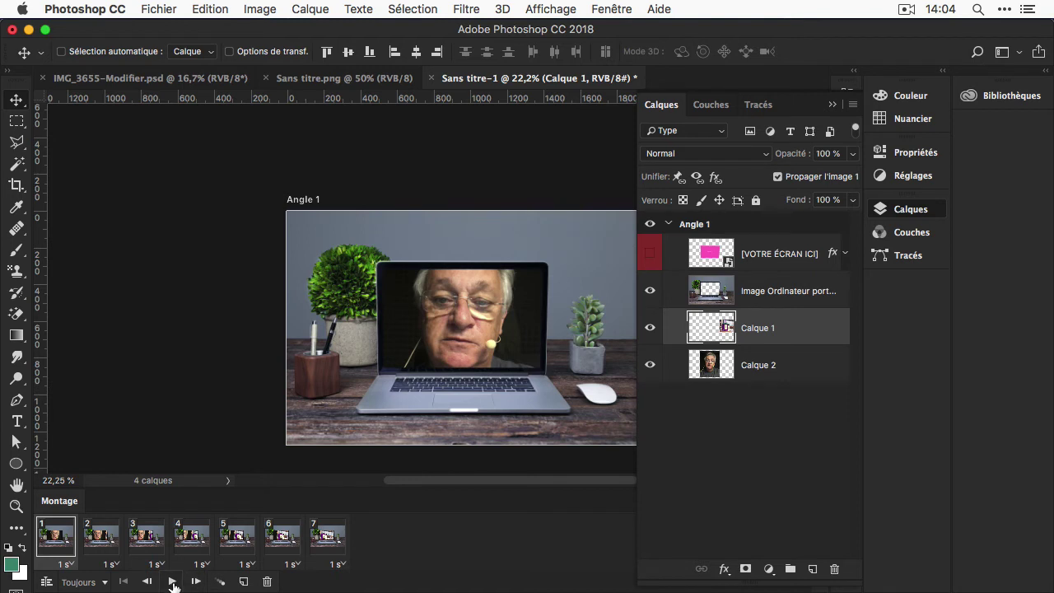
pyautogui.click(172, 583)
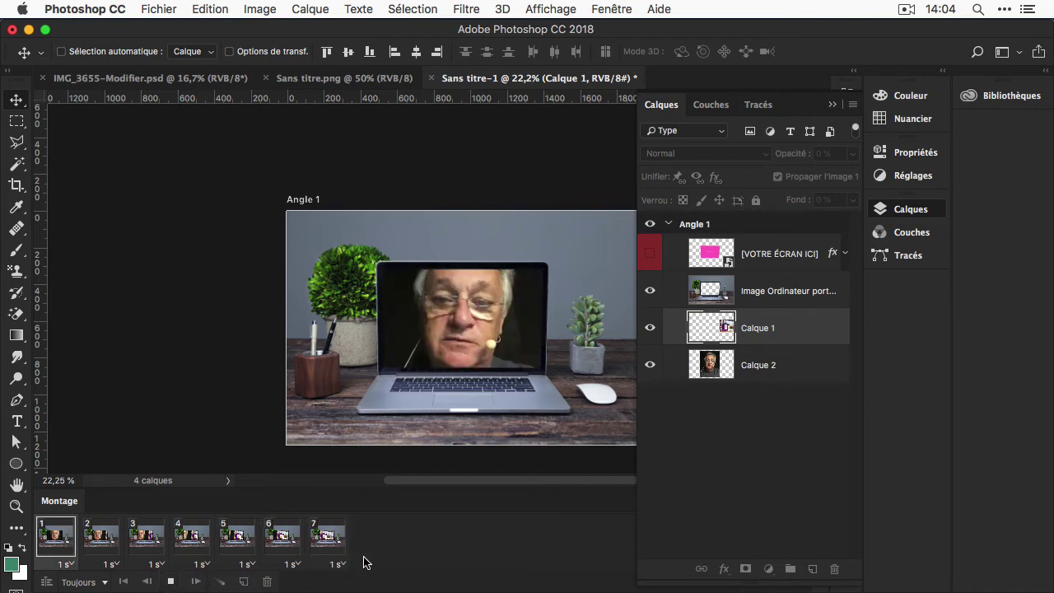
pyautogui.click(171, 583)
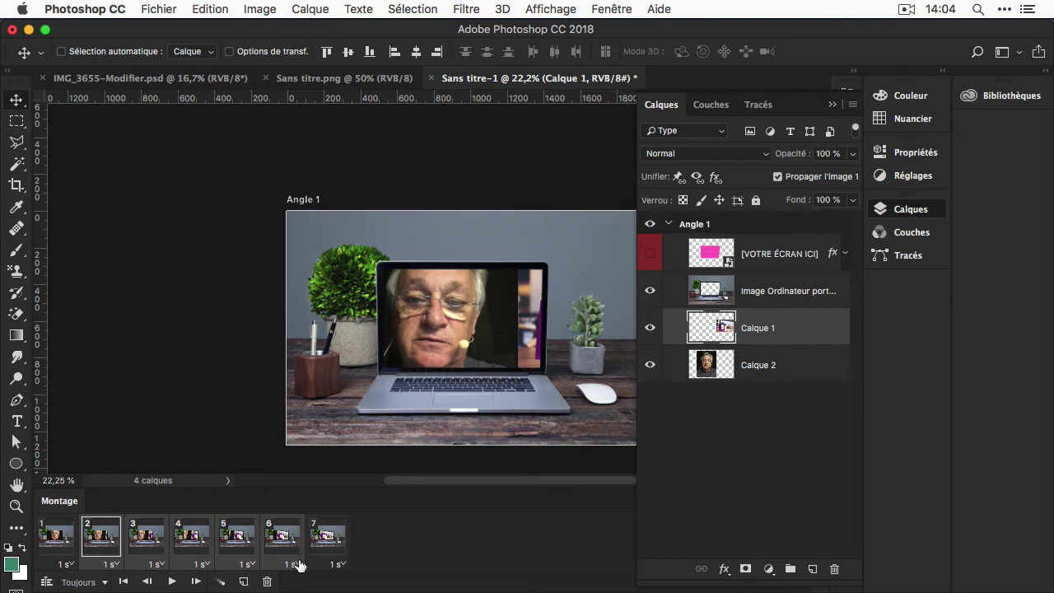
pyautogui.click(298, 565)
pyautogui.click(292, 444)
# Replay the animation from frame 1 to check the faster transition
pyautogui.click(69, 540)
pyautogui.click(170, 581)
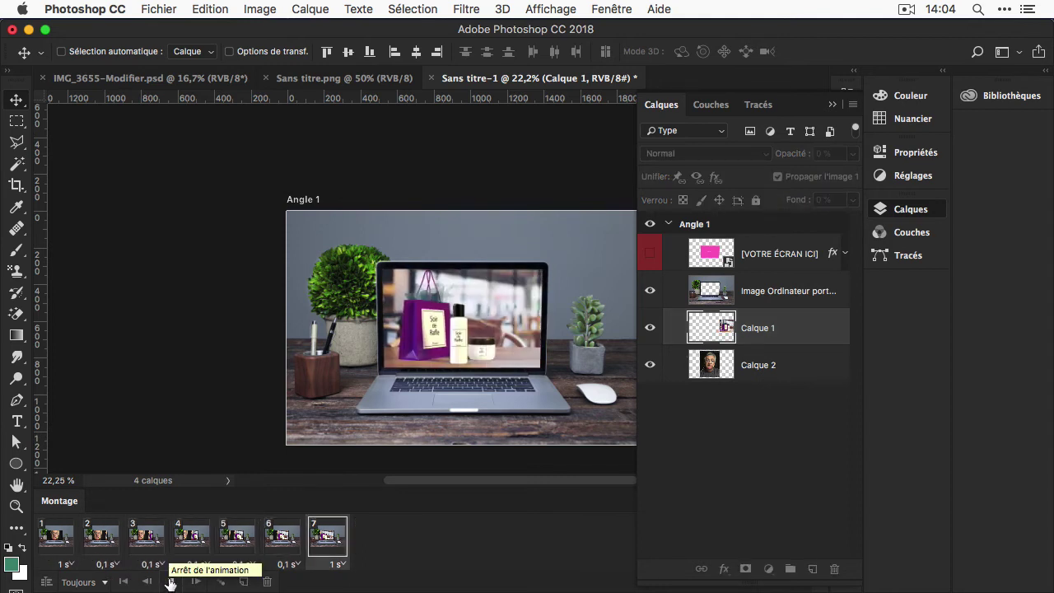
pyautogui.click(171, 582)
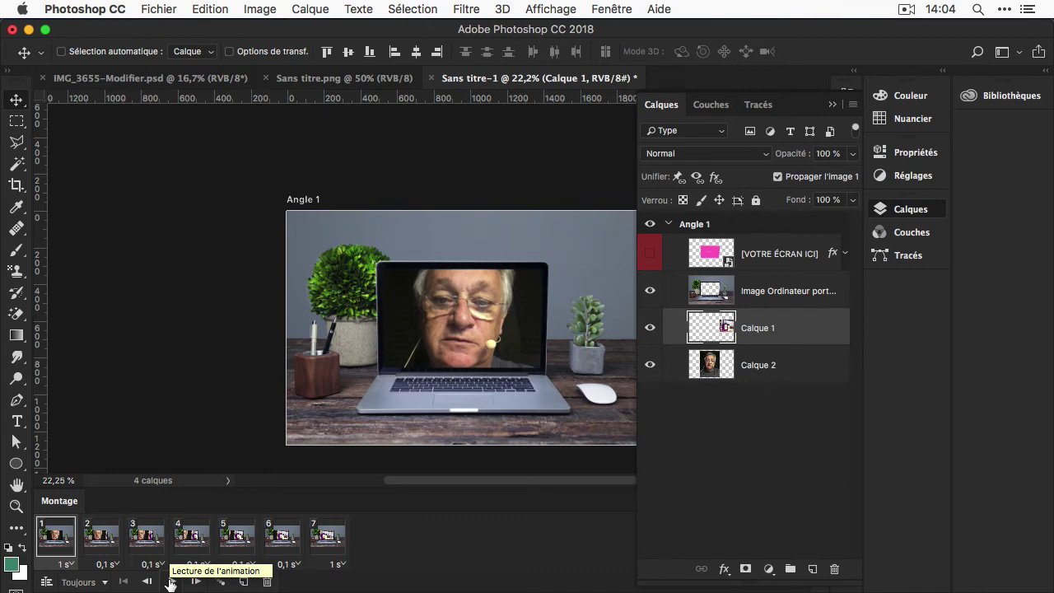
pyautogui.click(104, 584)
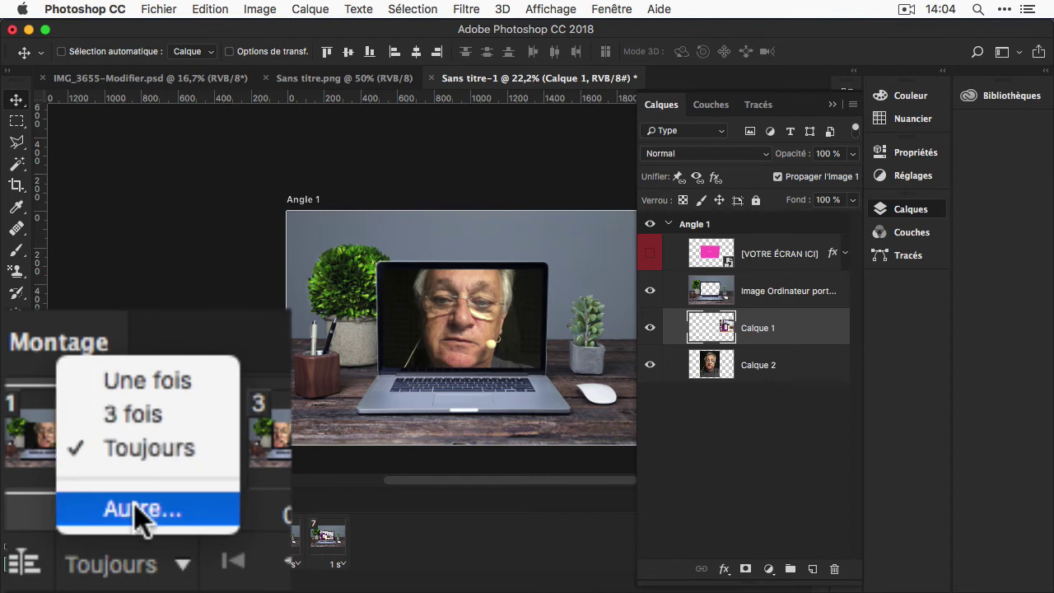
# Set looping to forever, then select frame 7 and the Calque 2 portrait layer
pyautogui.click(100, 542)
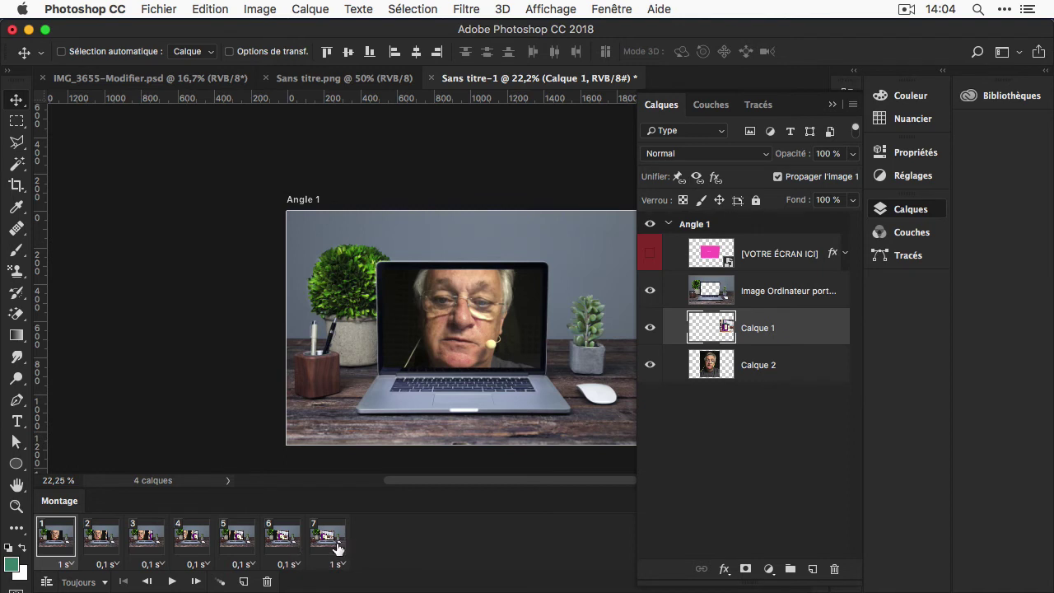
pyautogui.click(330, 538)
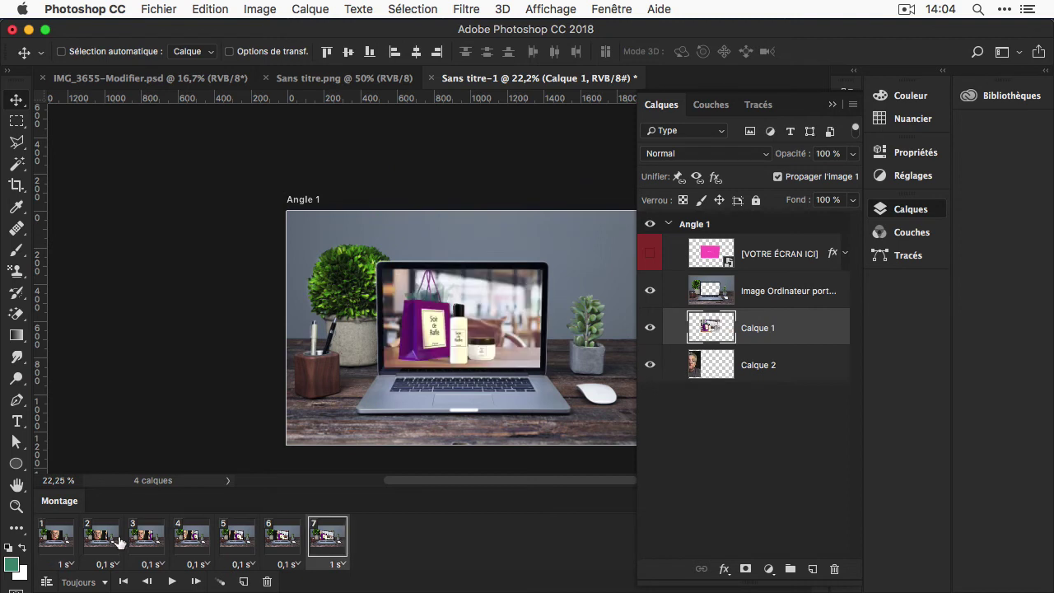
pyautogui.click(61, 536)
pyautogui.click(327, 537)
pyautogui.click(769, 368)
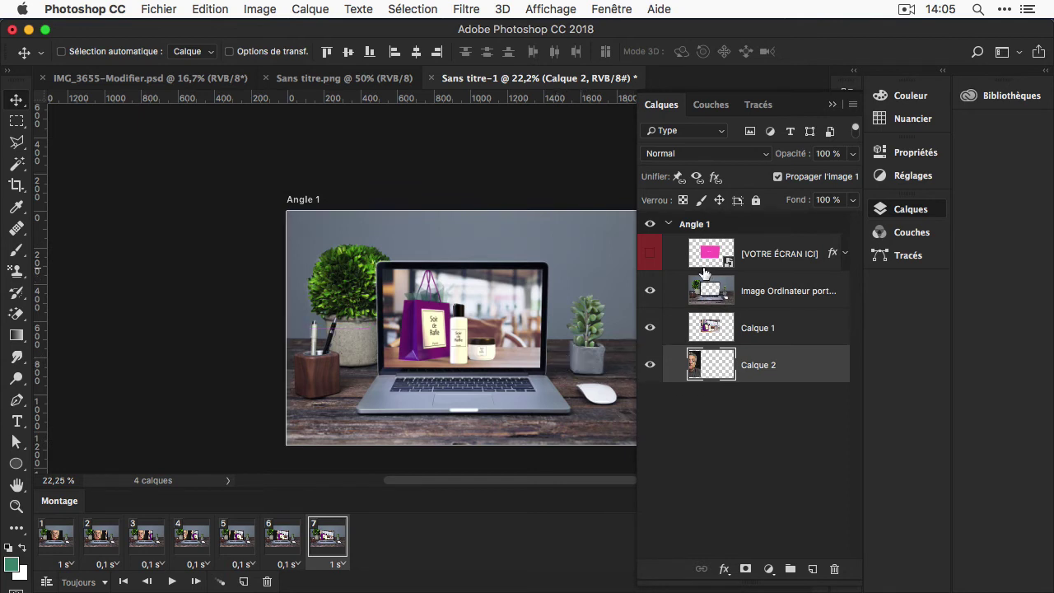
# In frame 7, hide the laptop photo, slide the portrait right, and set a 0,1 s delay
pyautogui.click(650, 291)
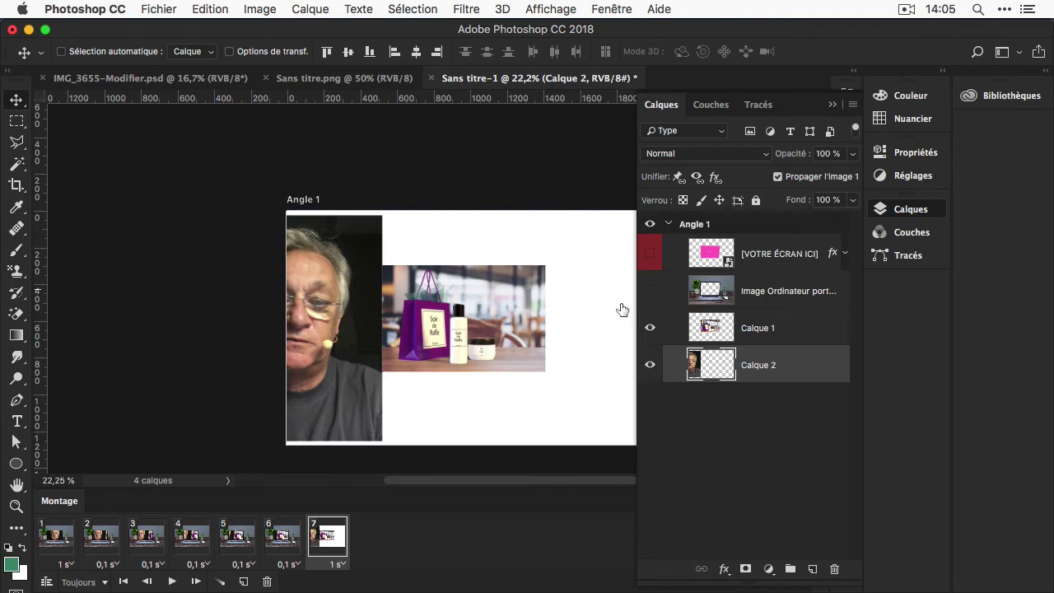
pyautogui.moveTo(338, 409); pyautogui.dragTo(675, 407)
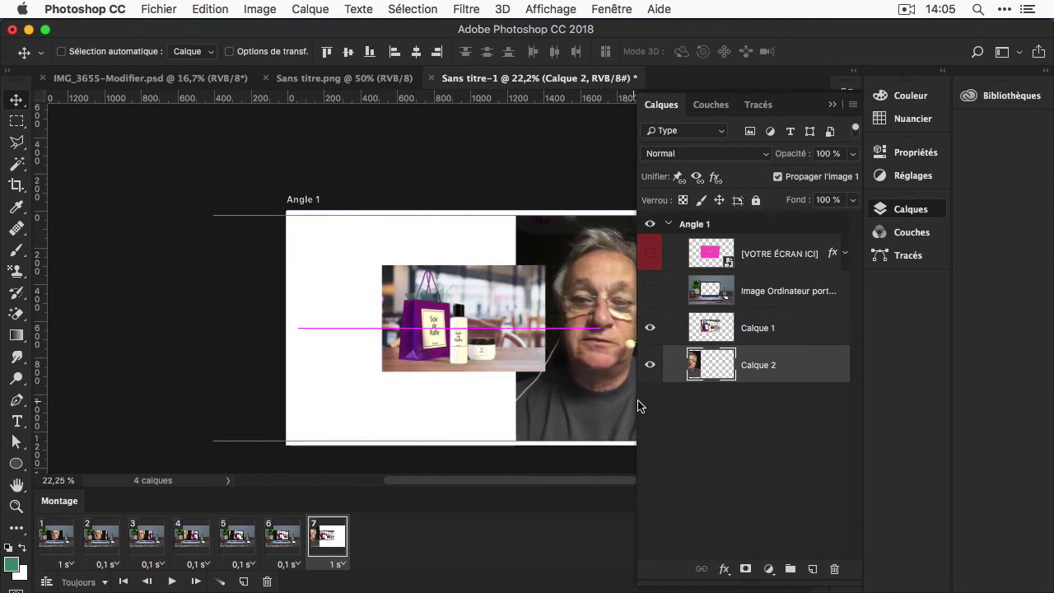
pyautogui.click(343, 565)
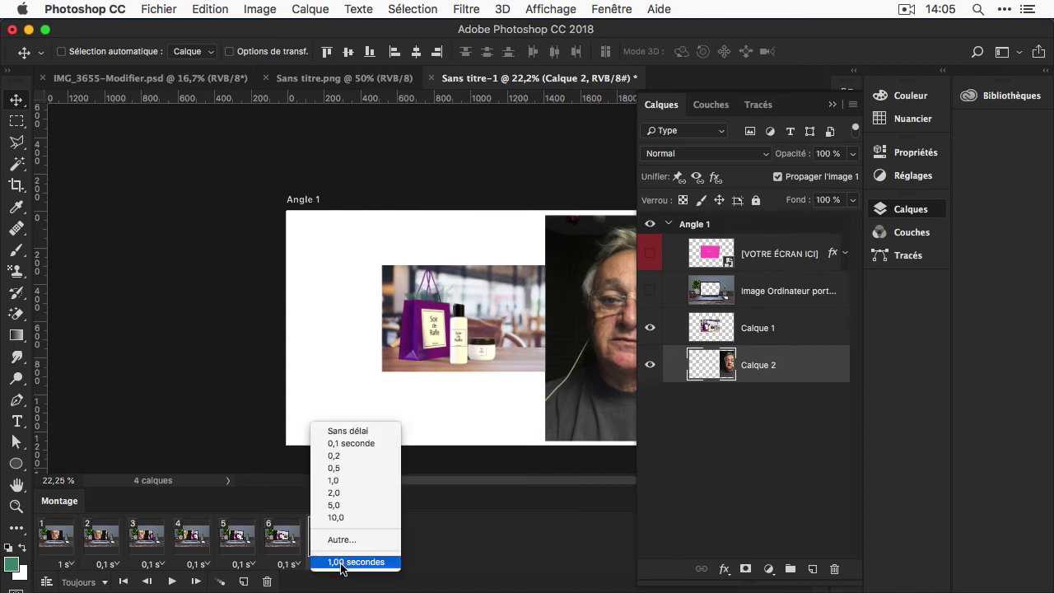
pyautogui.click(336, 444)
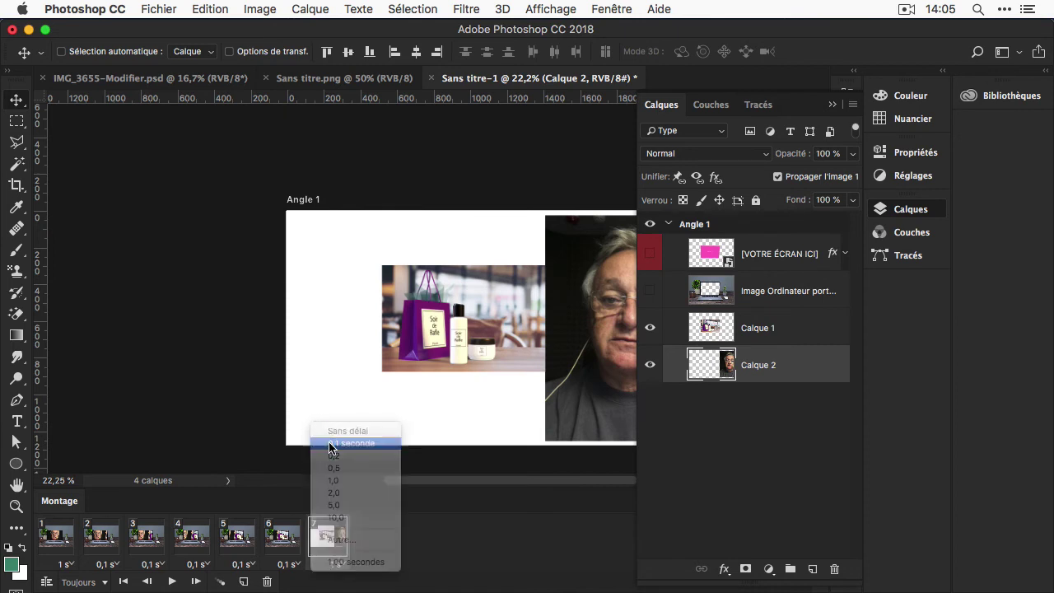
# Add frame 8 with the product photo moved left, the portrait back on screen, 0,1 s delay
pyautogui.click(243, 581)
pyautogui.click(710, 255)
pyautogui.click(748, 331)
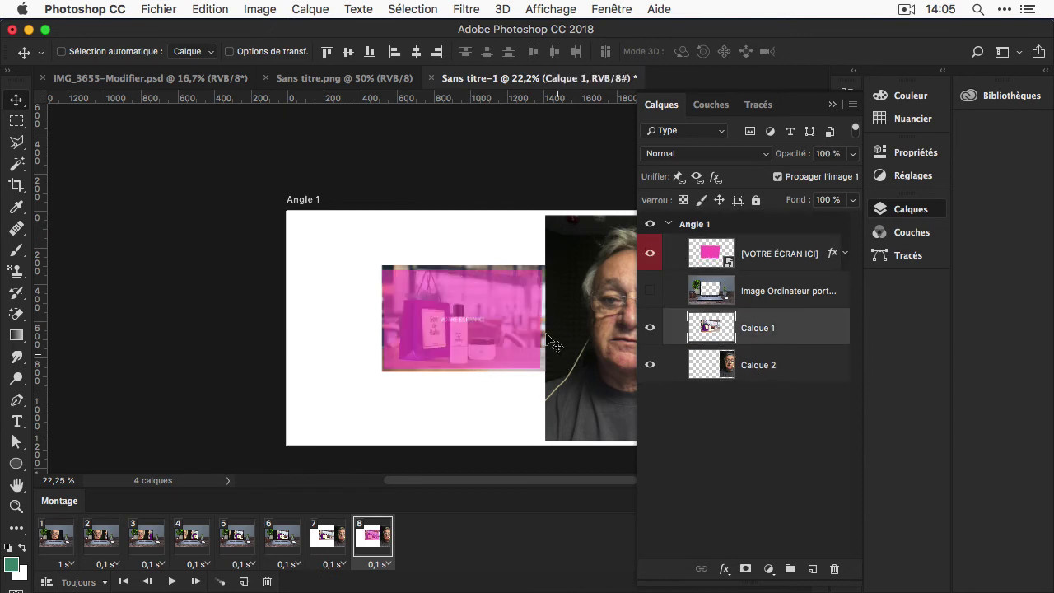
pyautogui.moveTo(513, 275); pyautogui.dragTo(341, 265)
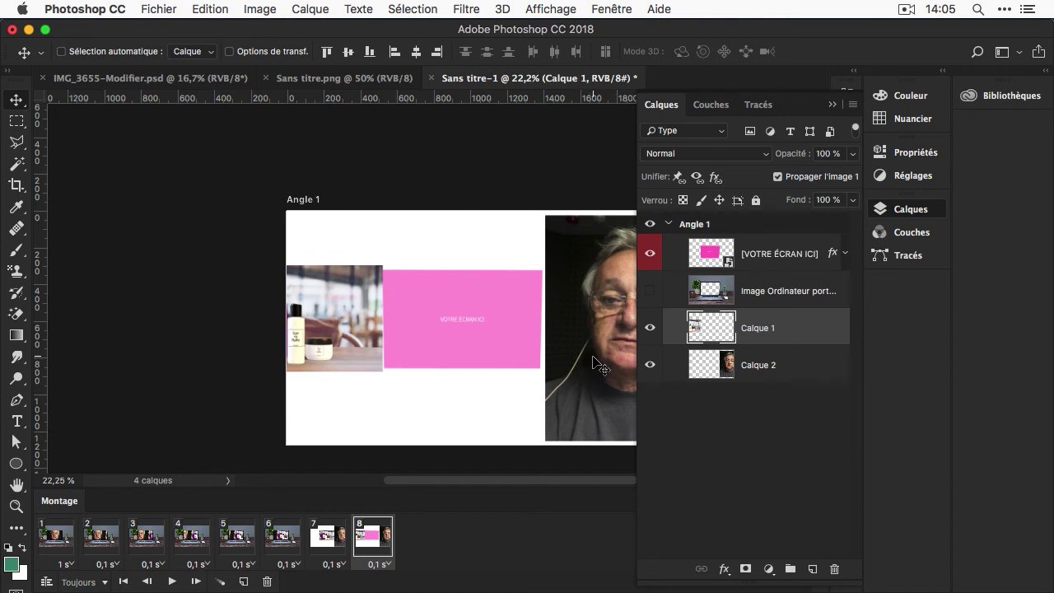
pyautogui.click(771, 371)
pyautogui.moveTo(591, 384); pyautogui.dragTo(398, 378)
pyautogui.click(387, 565)
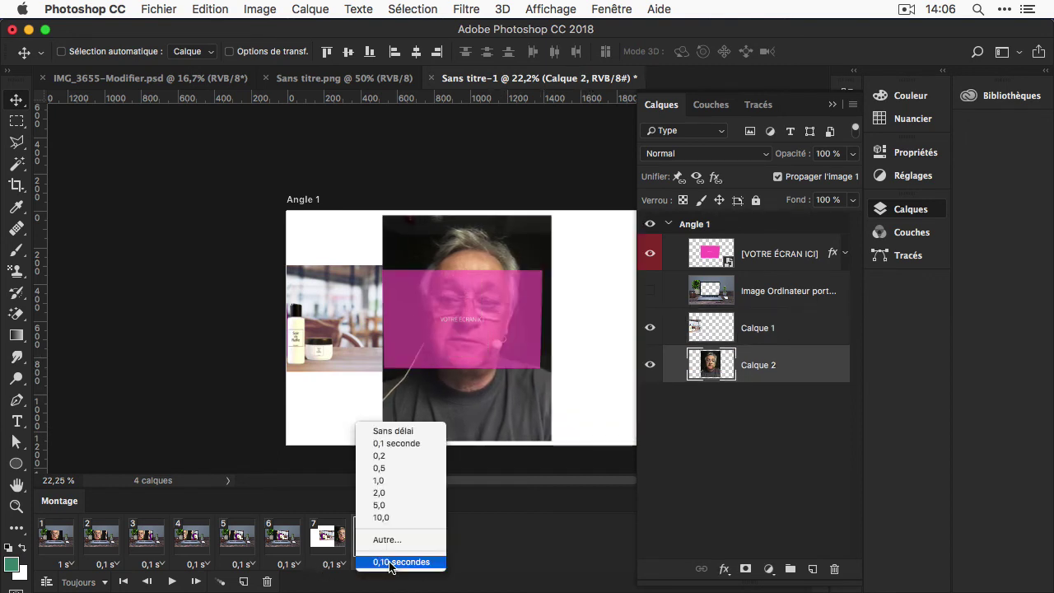
pyautogui.click(475, 525)
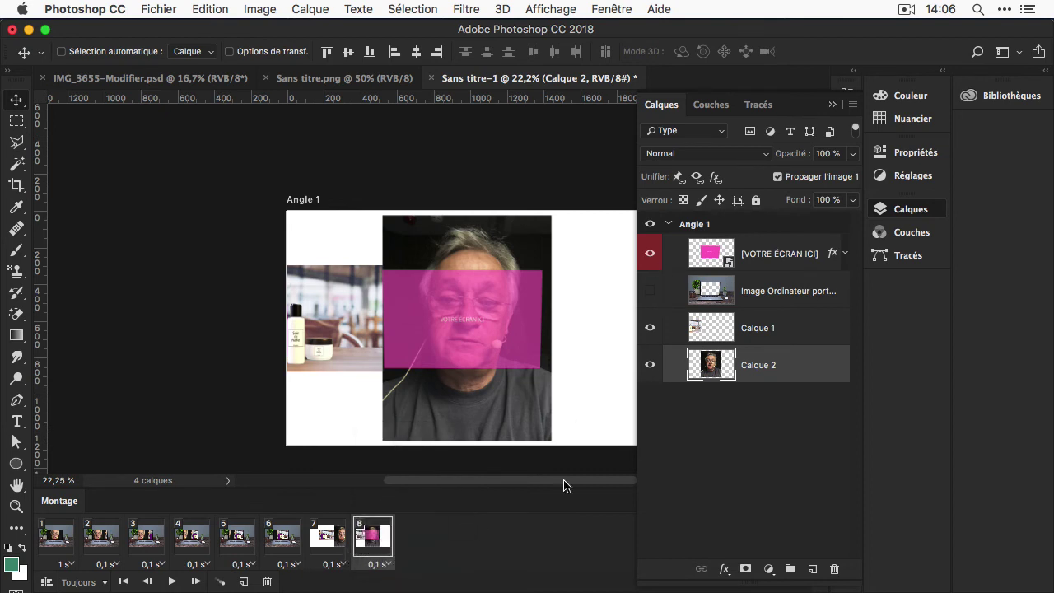
# Show the laptop photo, hide the pink placeholder, and check frames 7 and 1
pyautogui.click(650, 291)
pyautogui.click(652, 254)
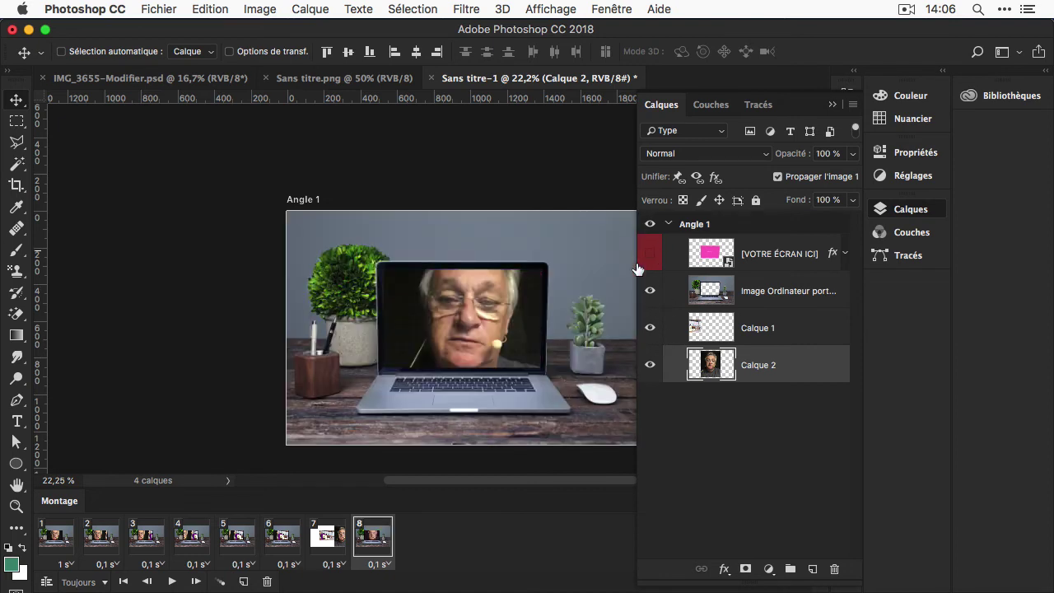
pyautogui.click(327, 537)
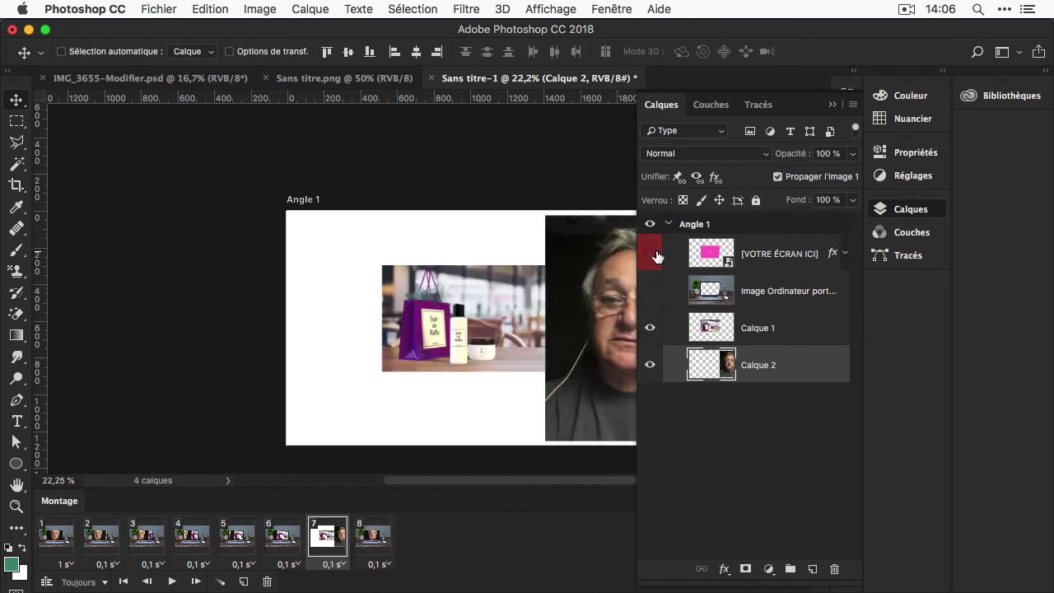
pyautogui.click(650, 291)
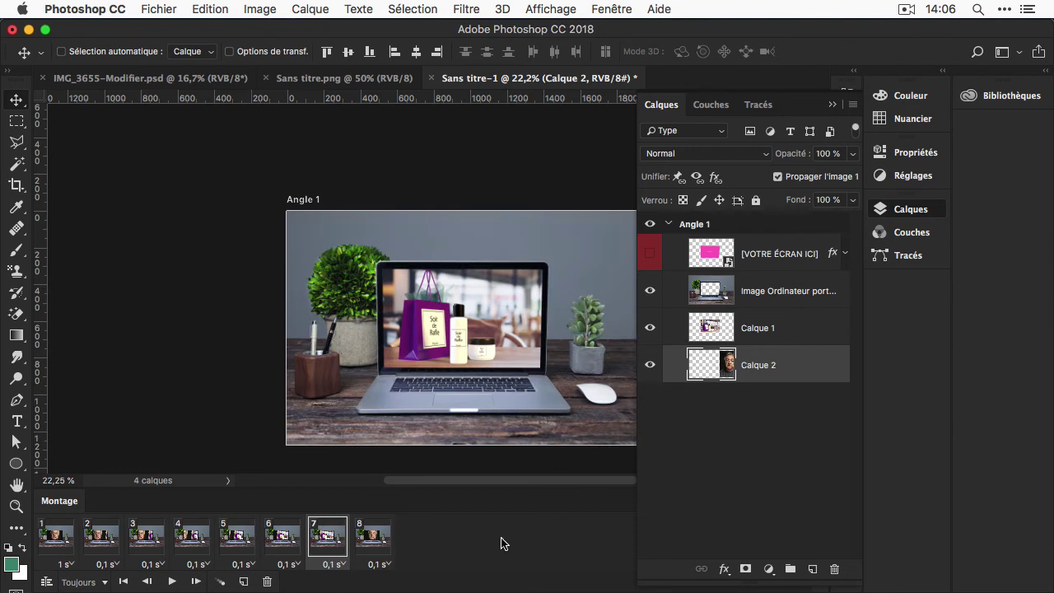
pyautogui.click(56, 534)
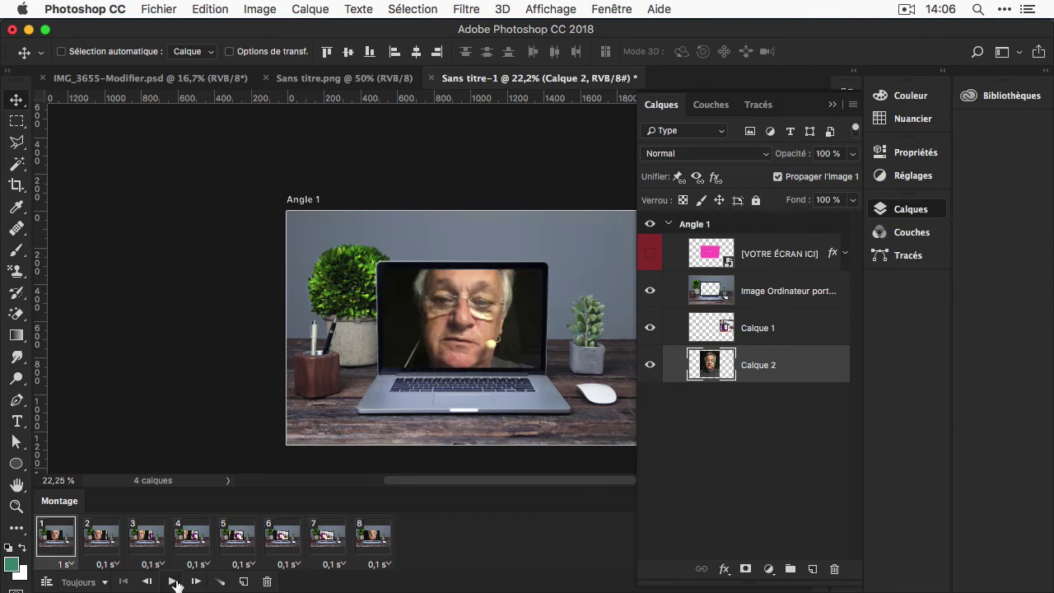
# Play and stop a preview of the eight-frame animation
pyautogui.click(172, 581)
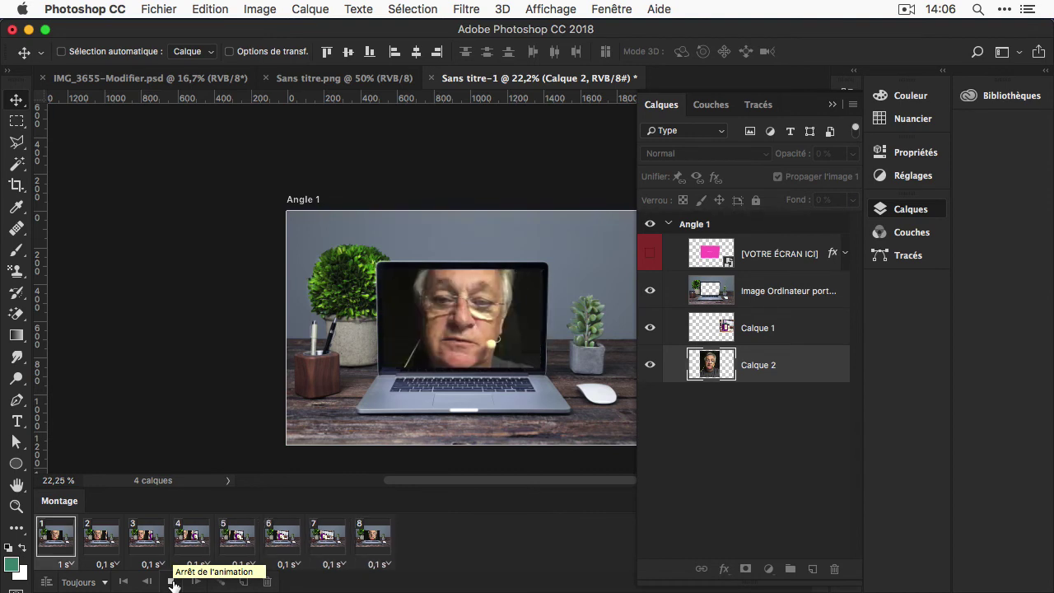
pyautogui.click(172, 582)
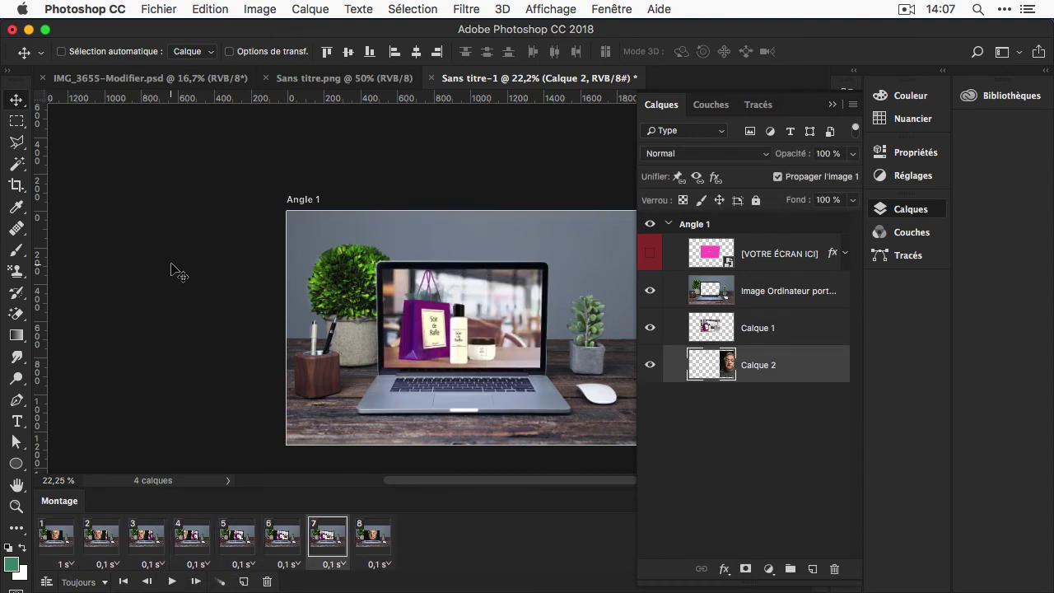
pyautogui.click(163, 7)
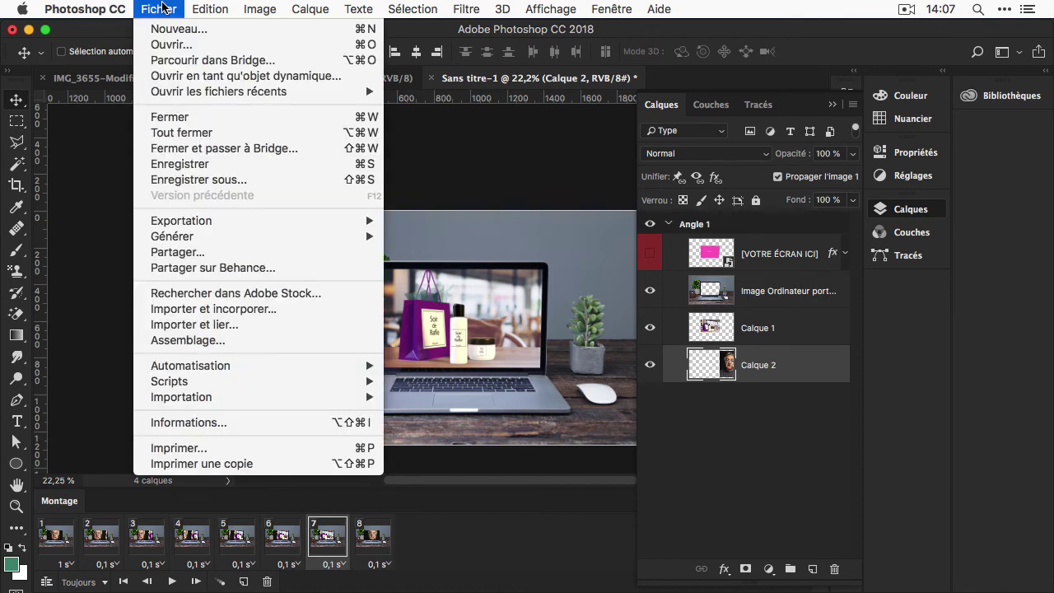
pyautogui.moveTo(181, 221)
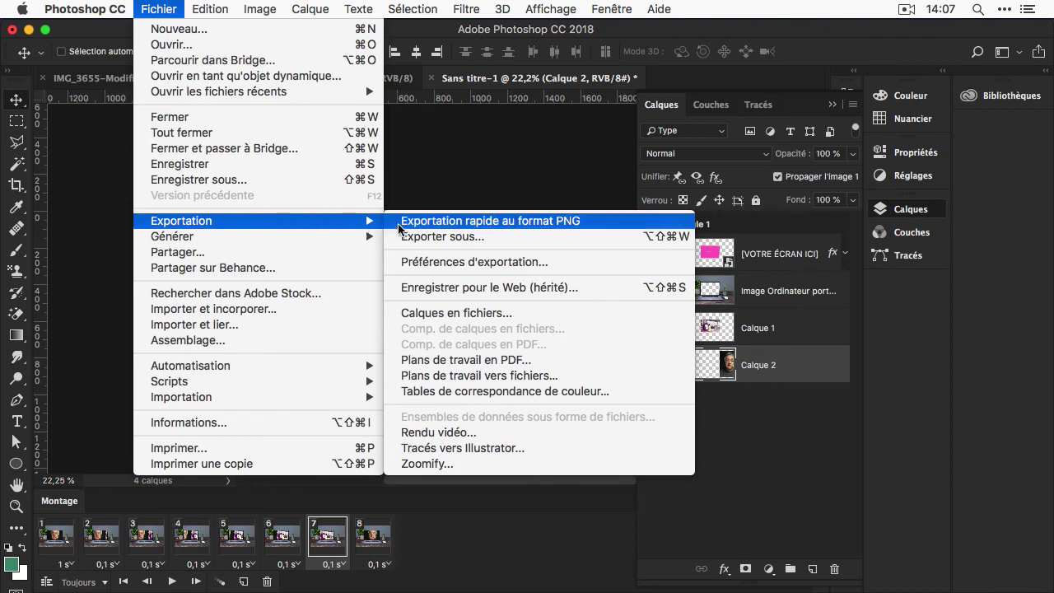
# Open Enregistrer pour le Web (hérité) as GIF with the Perception palette and 256 colours
pyautogui.click(509, 288)
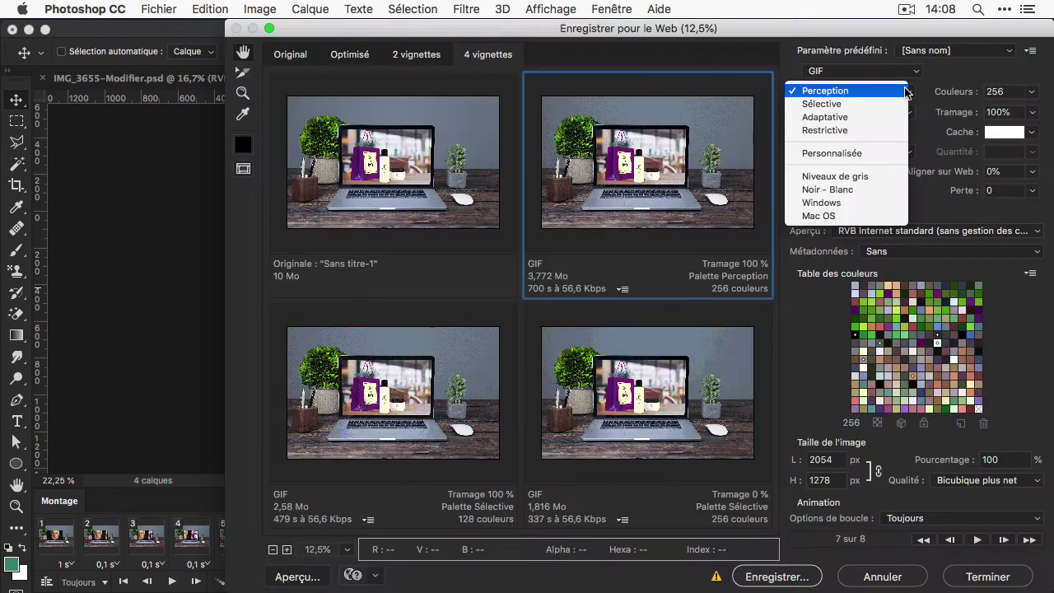
pyautogui.click(906, 92)
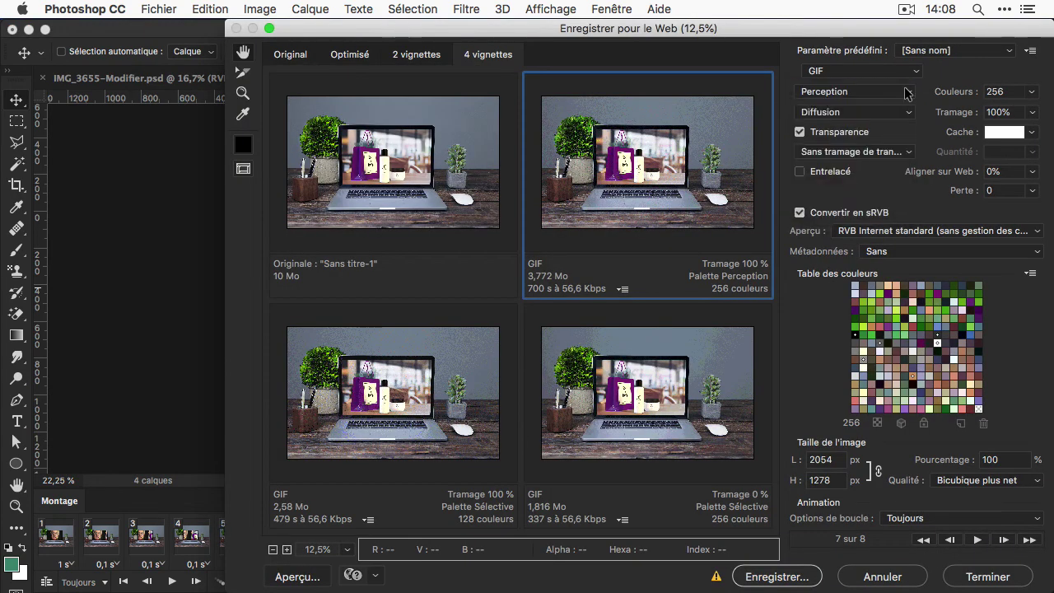
pyautogui.click(1032, 91)
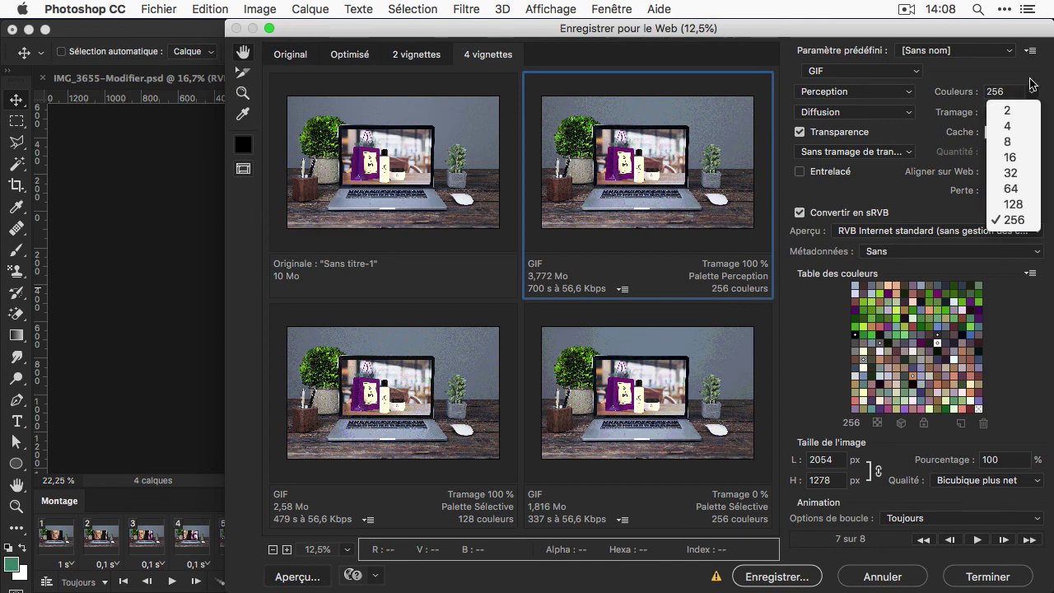
pyautogui.click(1032, 85)
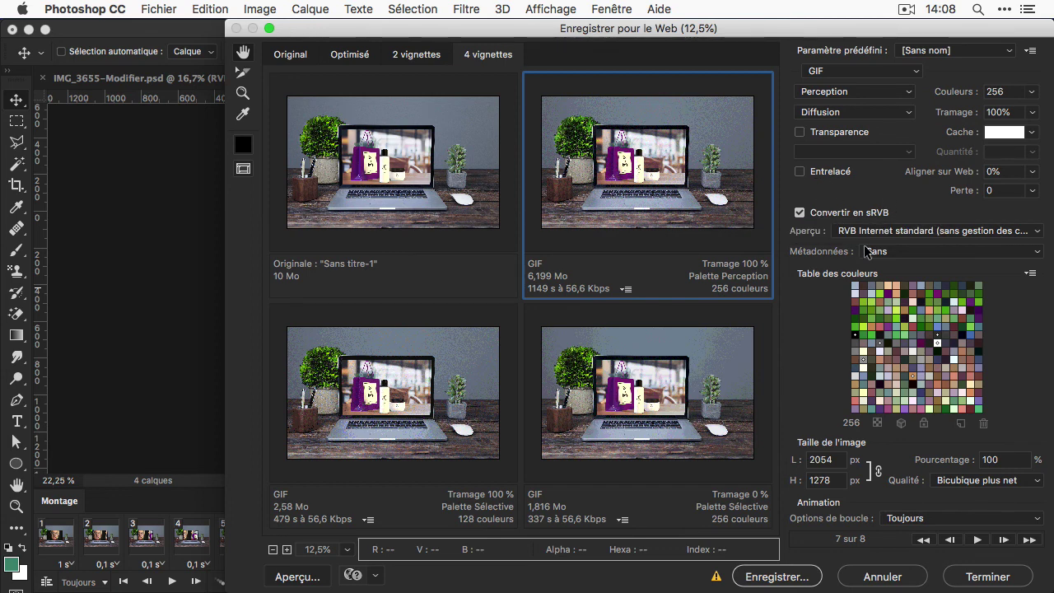
# Resize the GIF export to 1920 × 1195 px (93,48 %) and save it
pyautogui.doubleClick(837, 459)
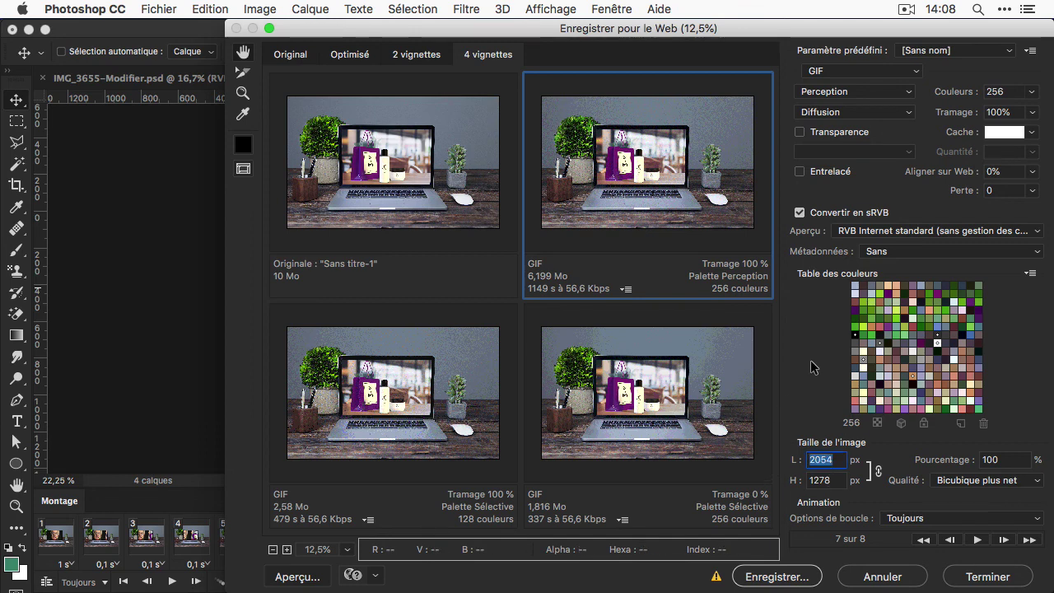
pyautogui.write('192')
pyautogui.write('0')
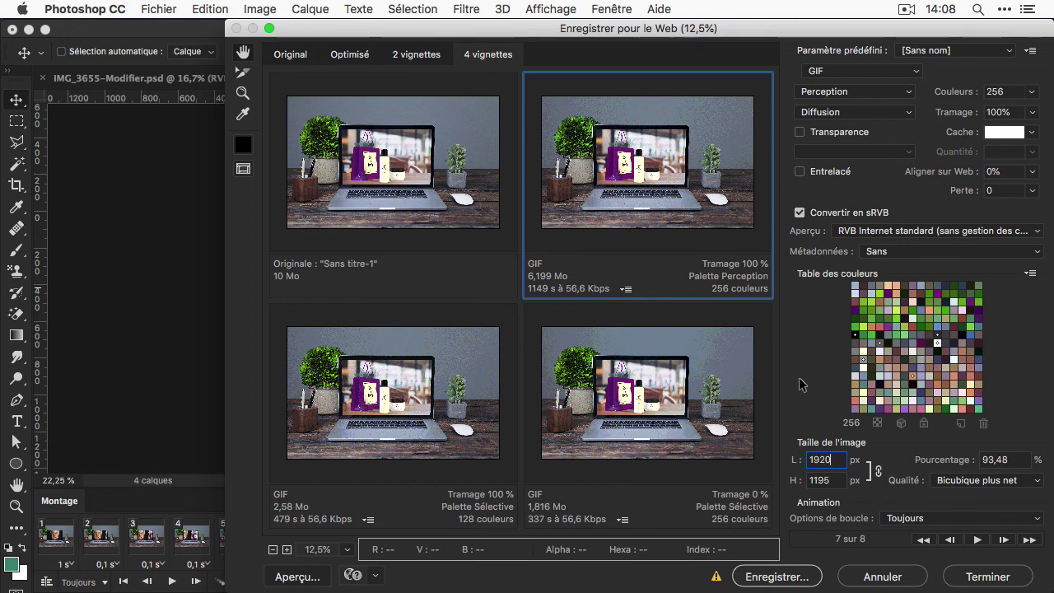
pyautogui.click(832, 482)
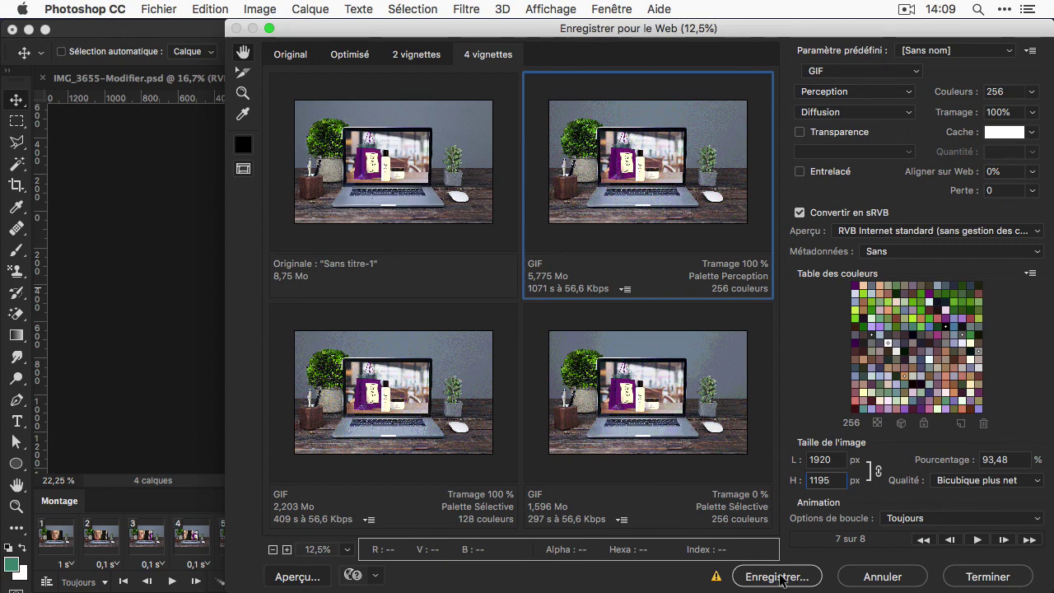
pyautogui.click(780, 581)
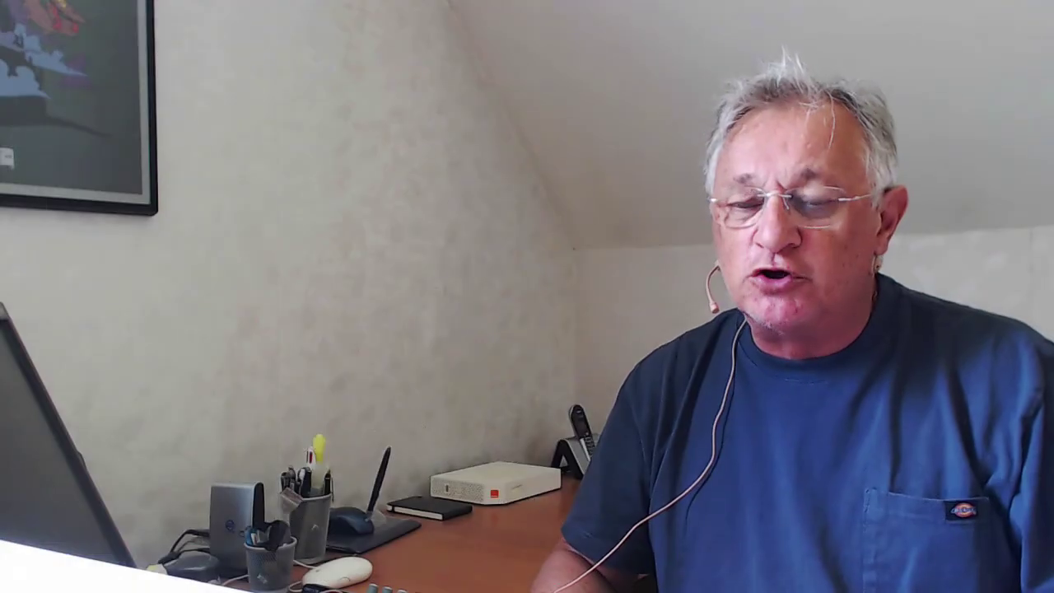